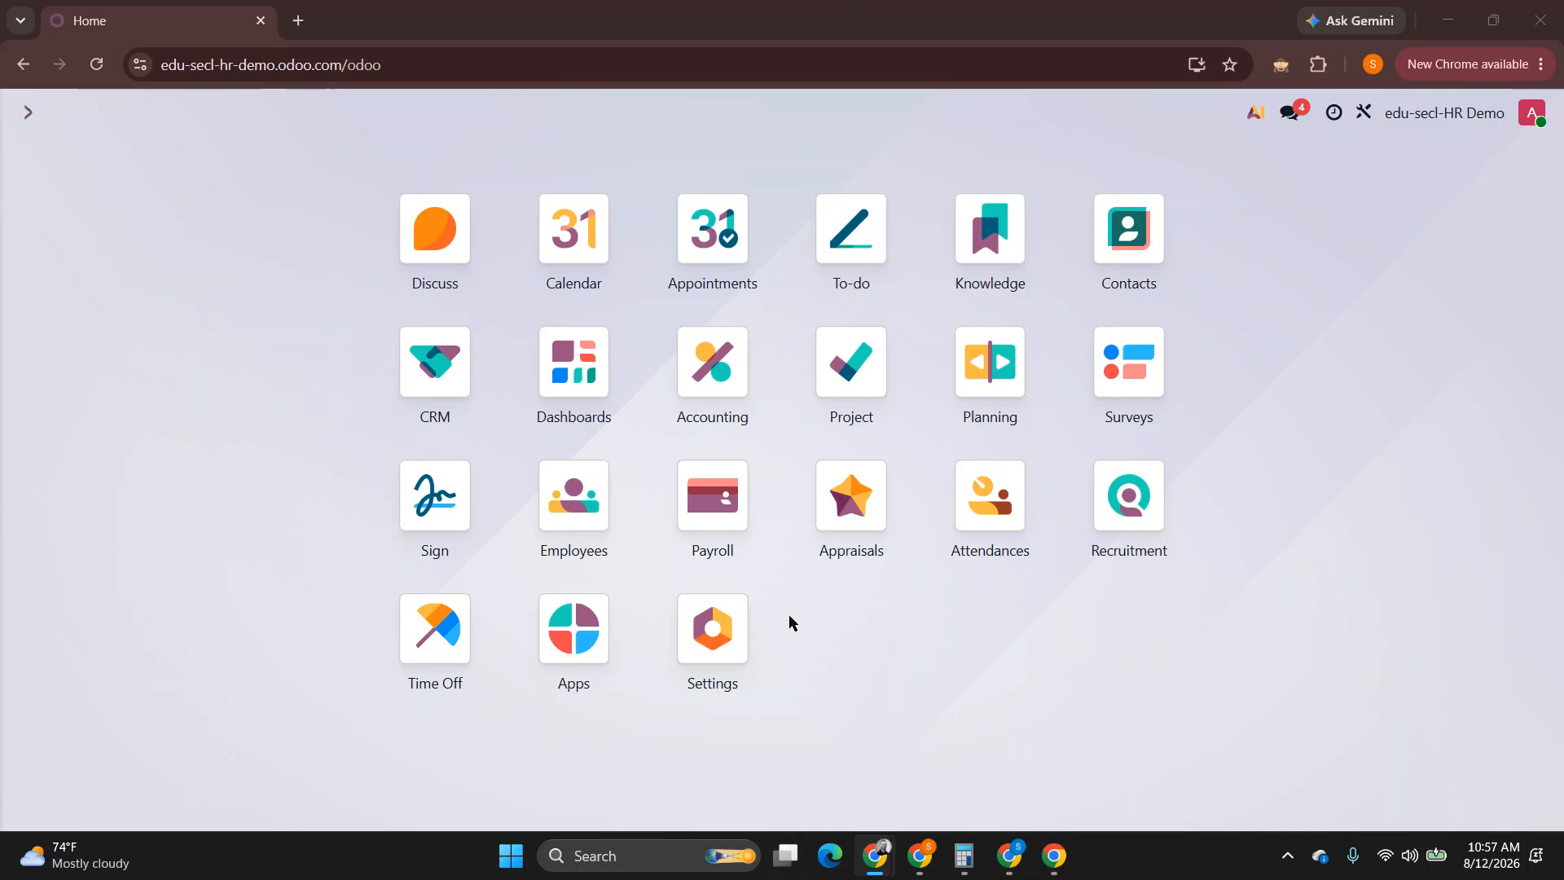
- Search the Settings for "access" and open the Default Access Rights for new users
{"action": "left_click", "coordinate": [732, 619]}
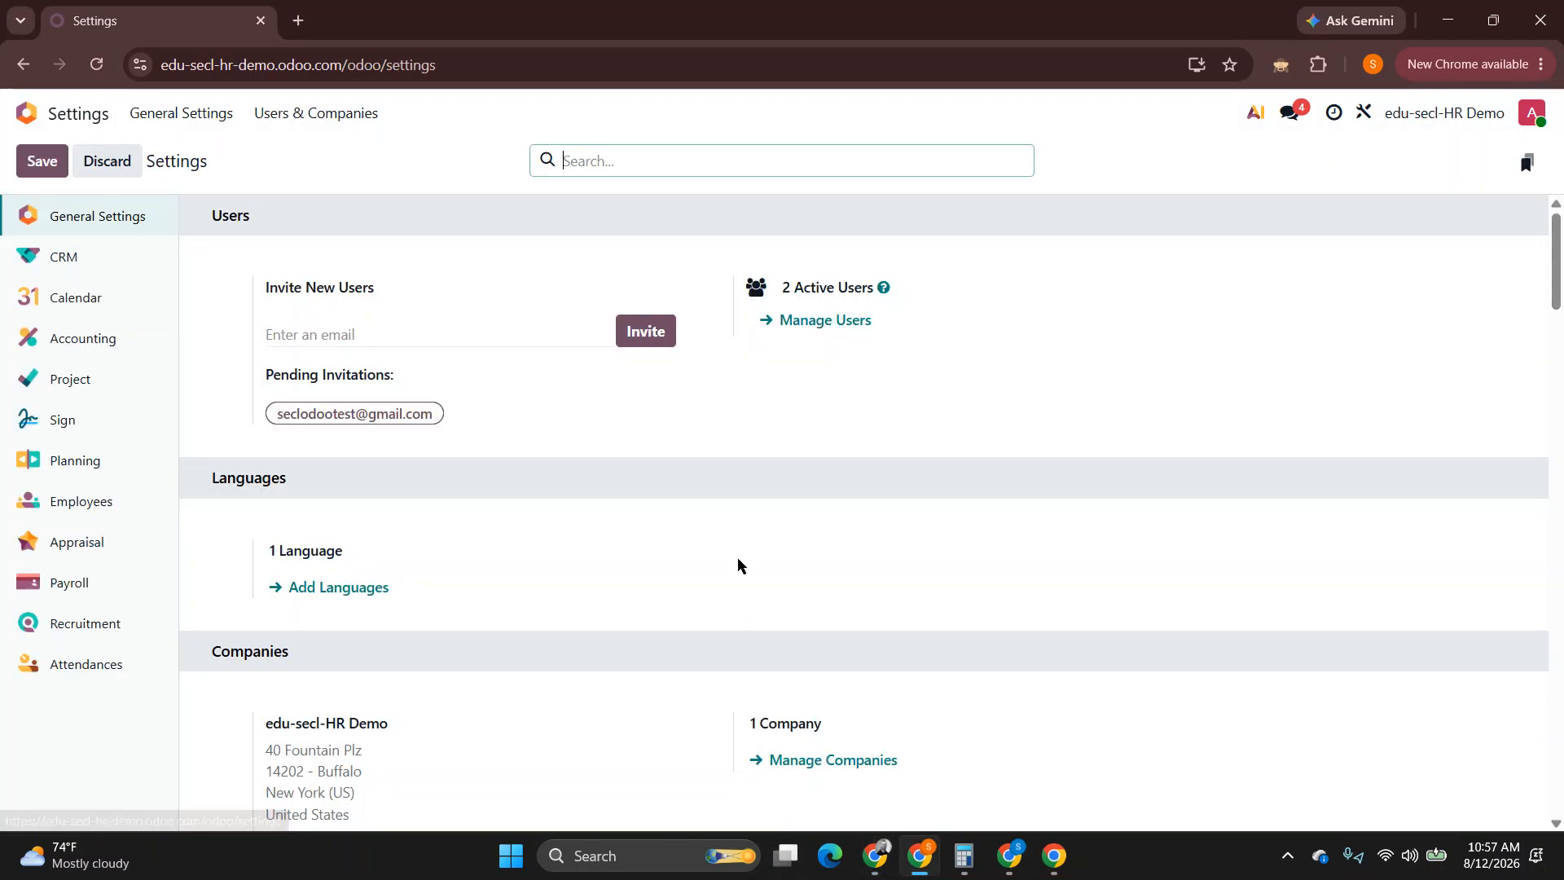
{"action": "type", "text": "access"}
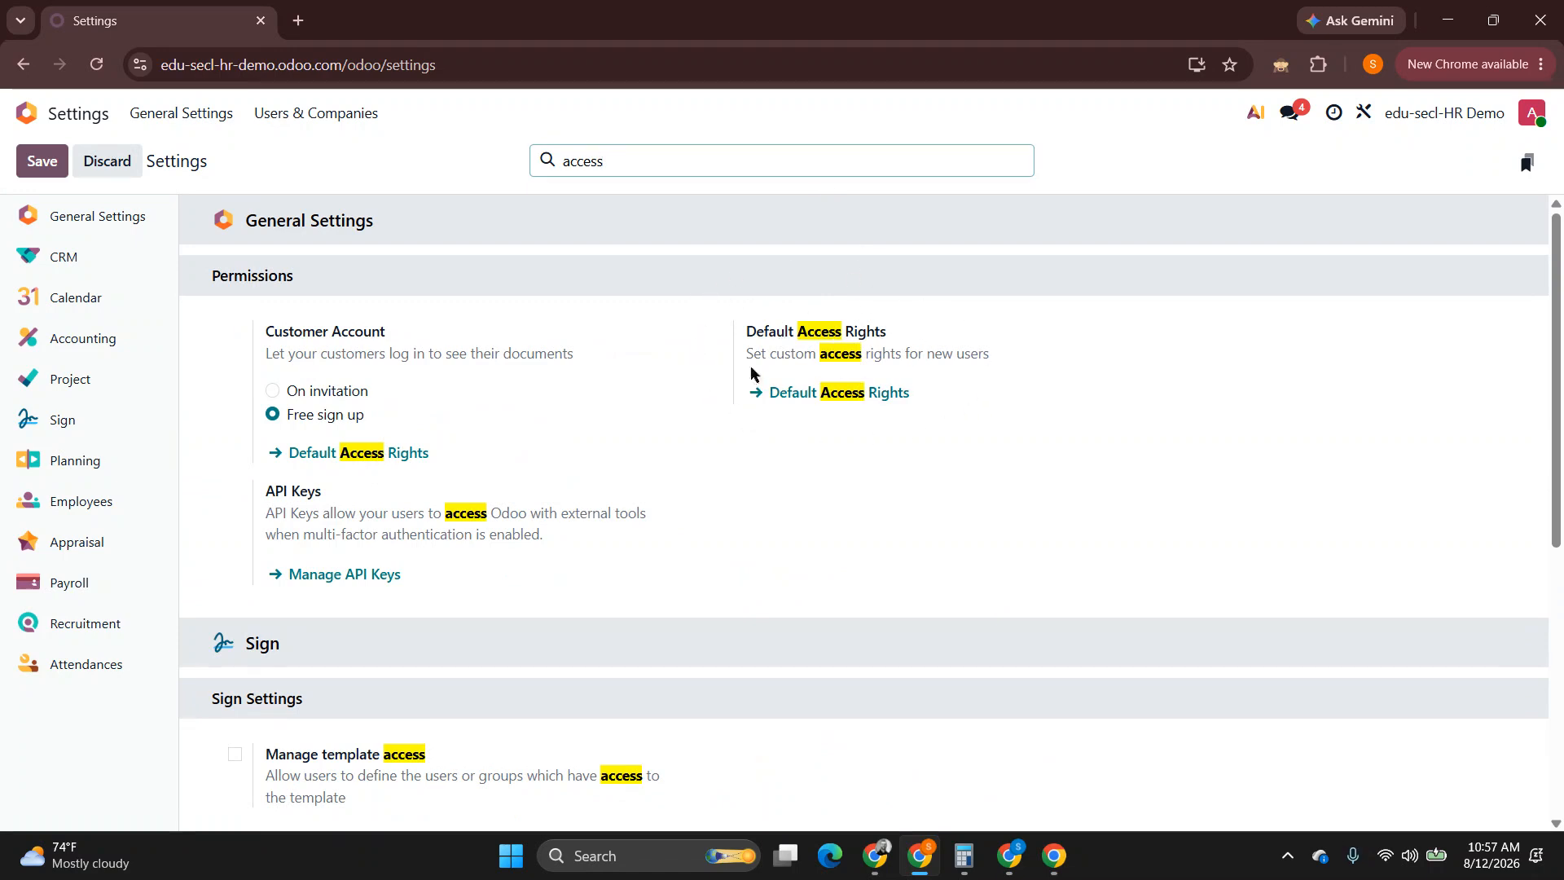
{"action": "mouse_move", "coordinate": [885, 352]}
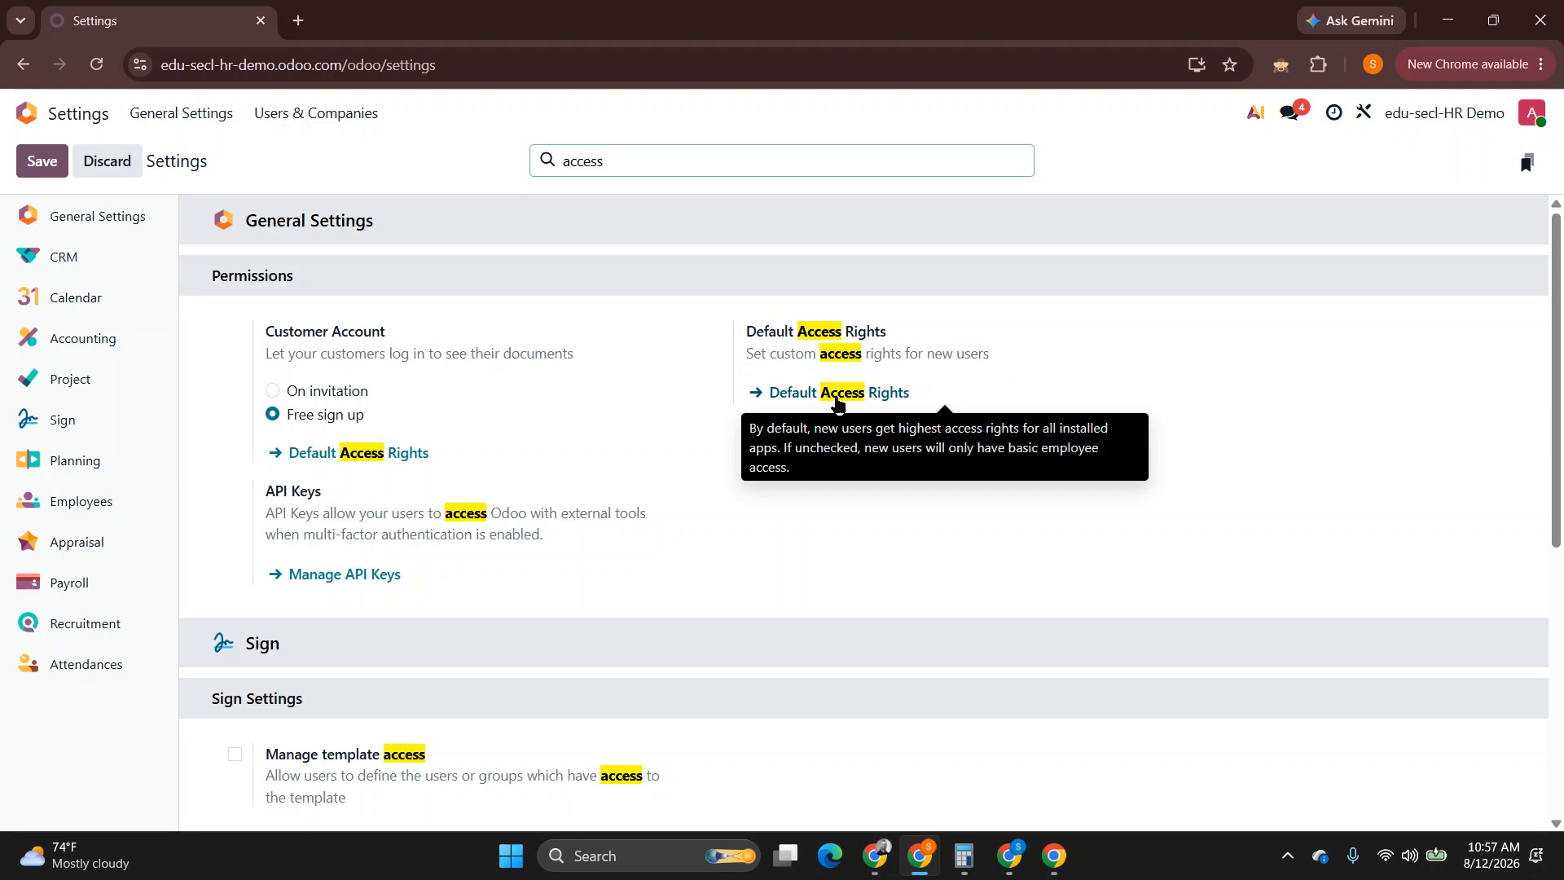
{"action": "left_click", "coordinate": [839, 394]}
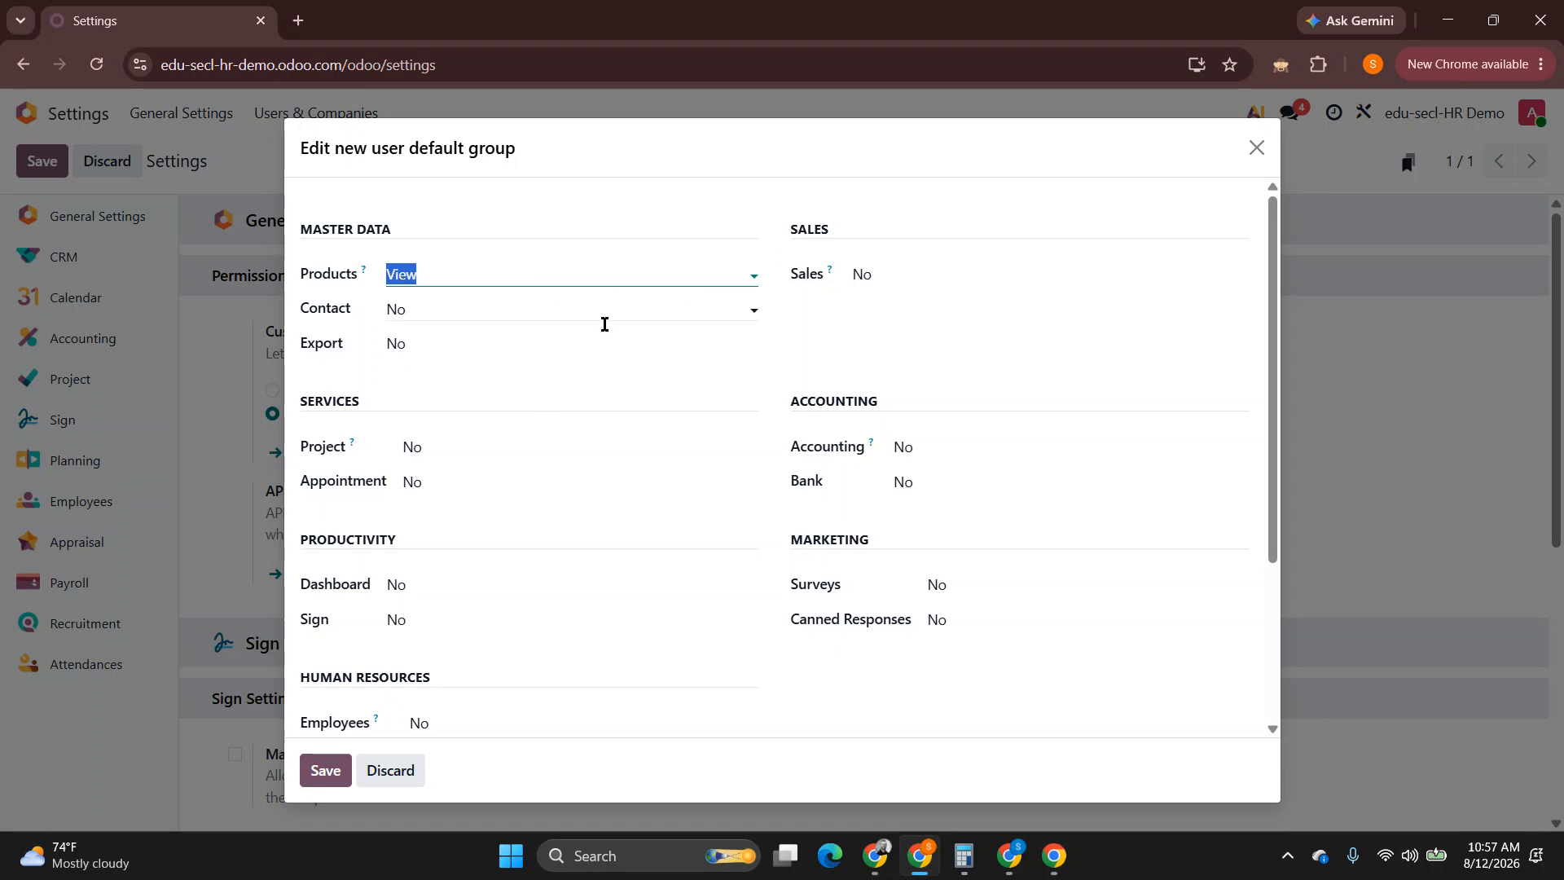
{"action": "left_click", "coordinate": [925, 278]}
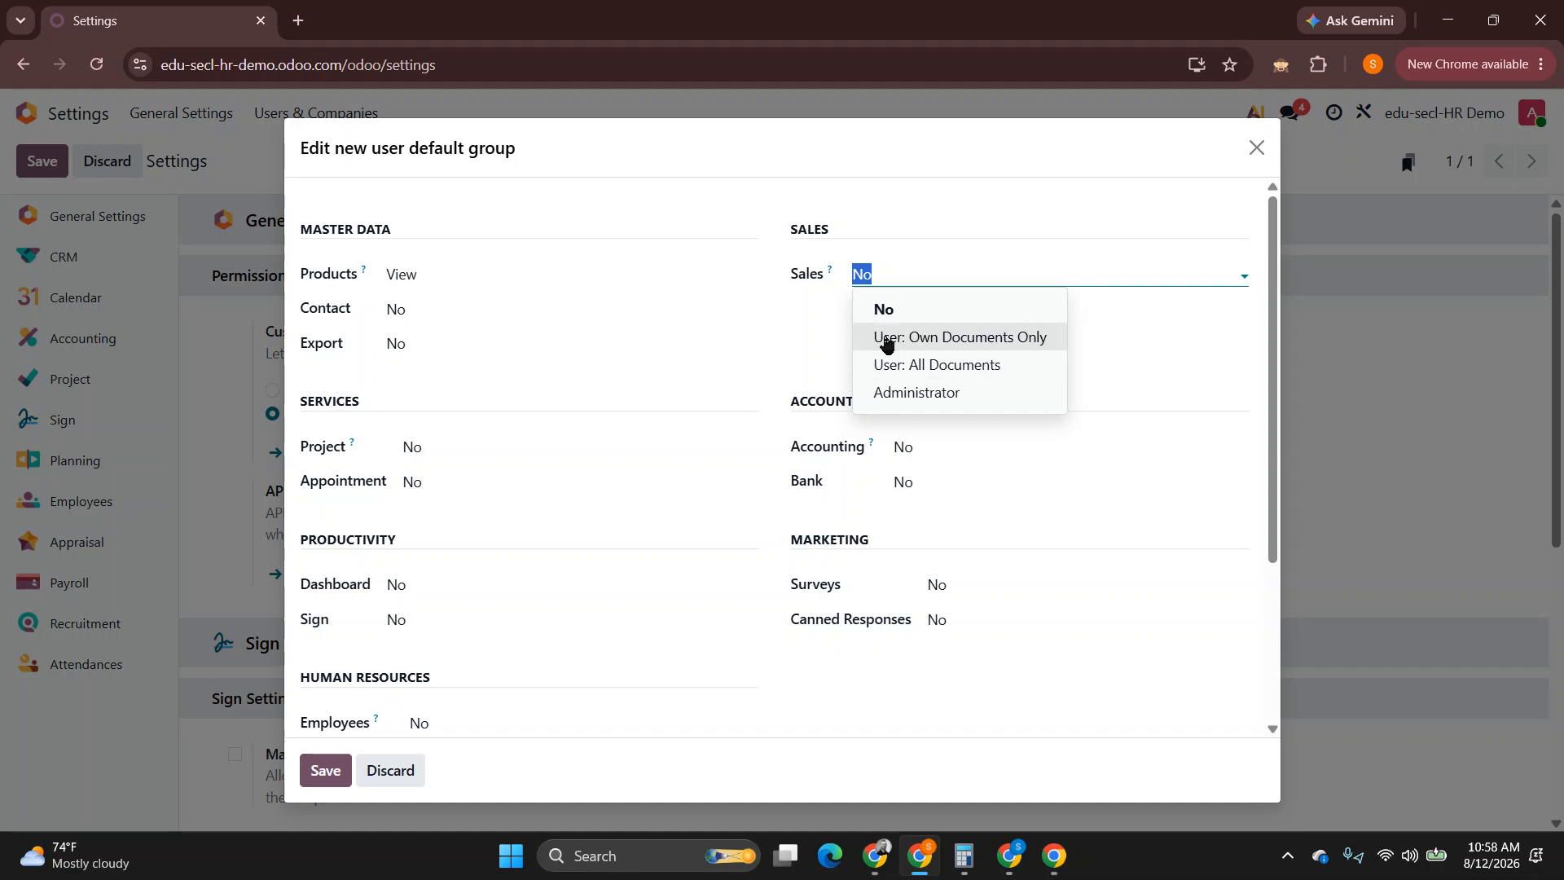
{"action": "left_click", "coordinate": [973, 344]}
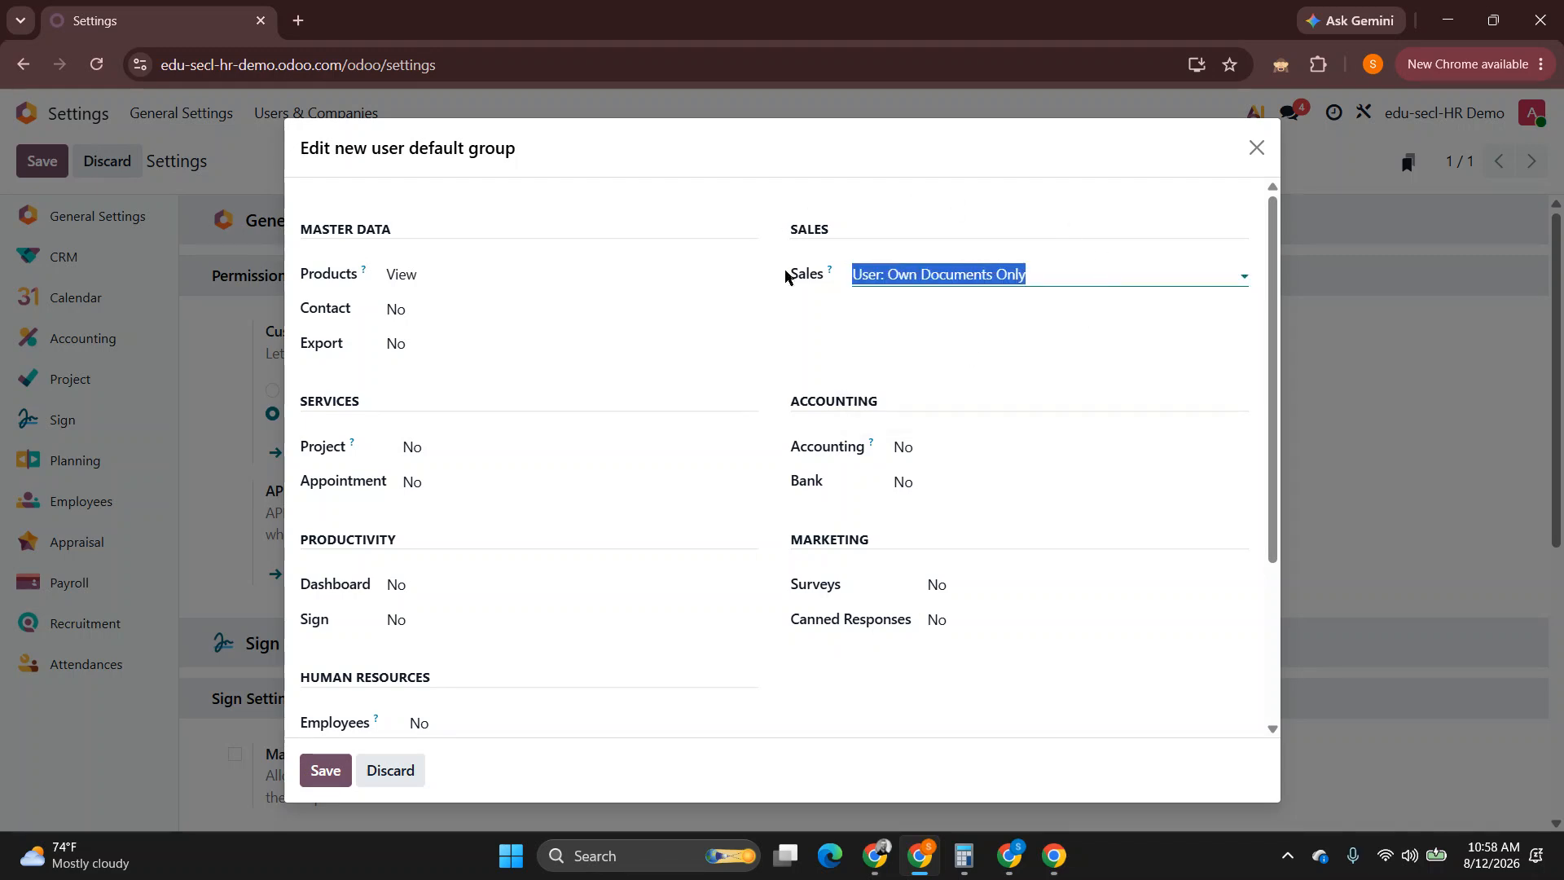
{"action": "left_click", "coordinate": [945, 276]}
{"action": "left_click", "coordinate": [925, 310]}
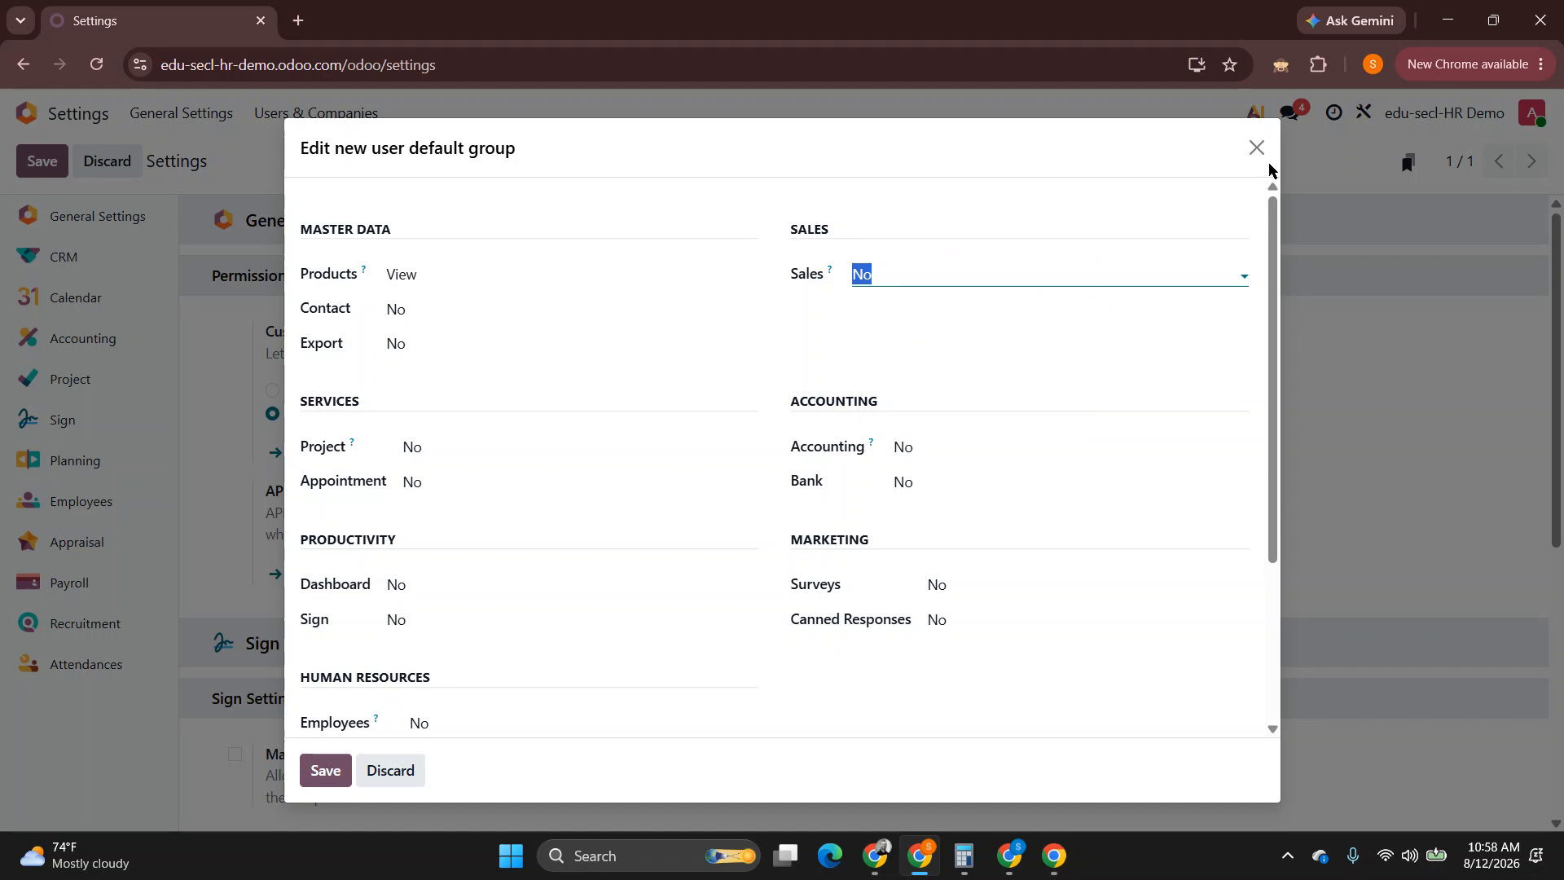
{"action": "left_click", "coordinate": [1257, 151]}
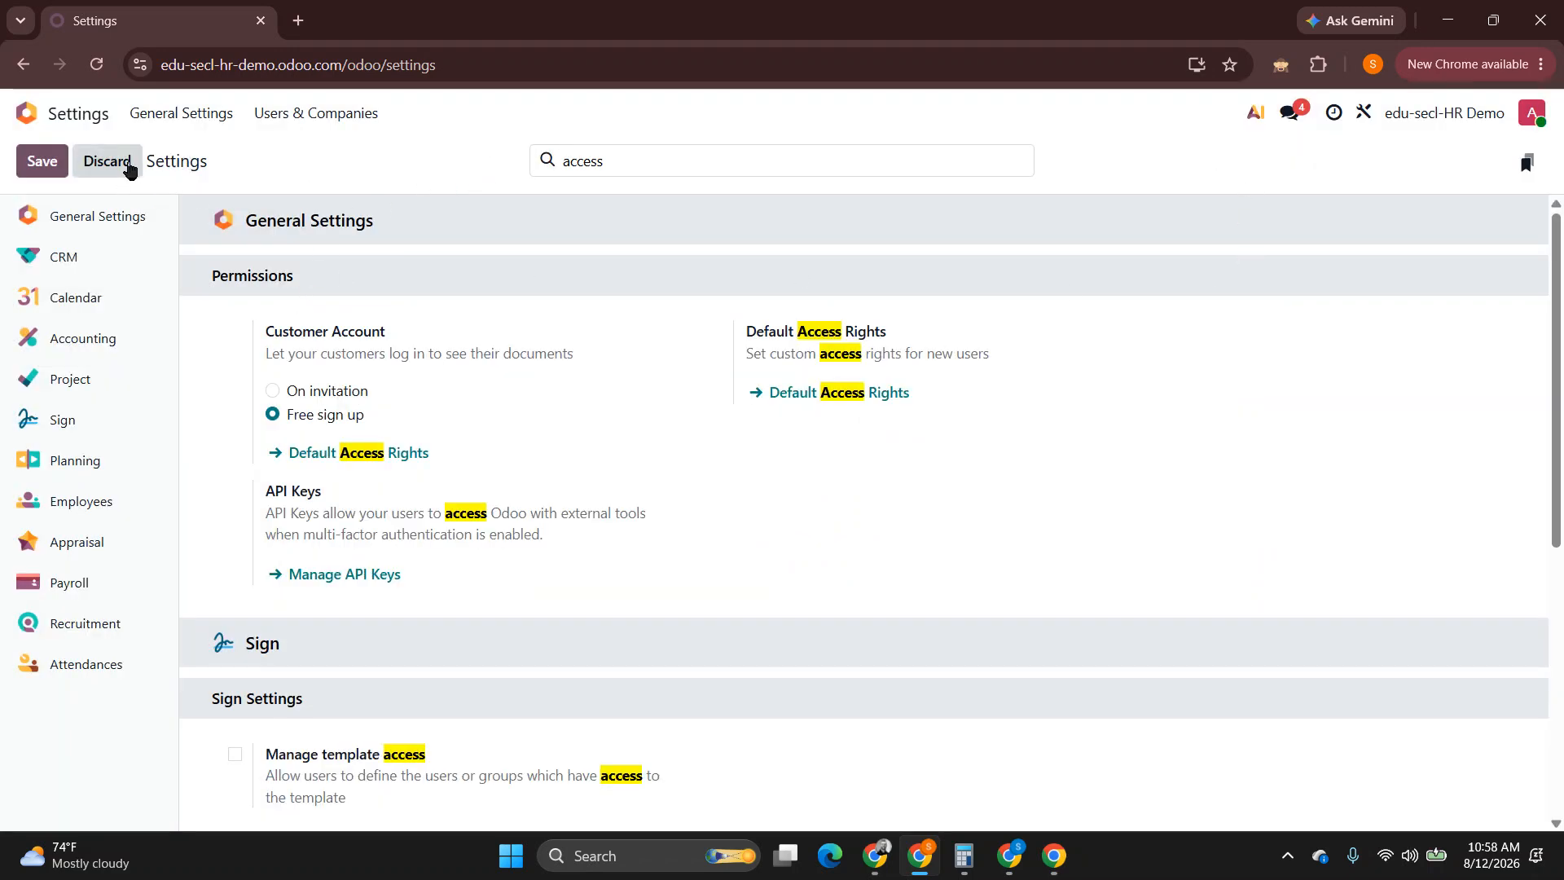
- Clear the settings search and examine the employee's access rights in the Manage Users list
{"action": "double_click", "coordinate": [616, 165]}
{"action": "key", "text": "BackSpace"}
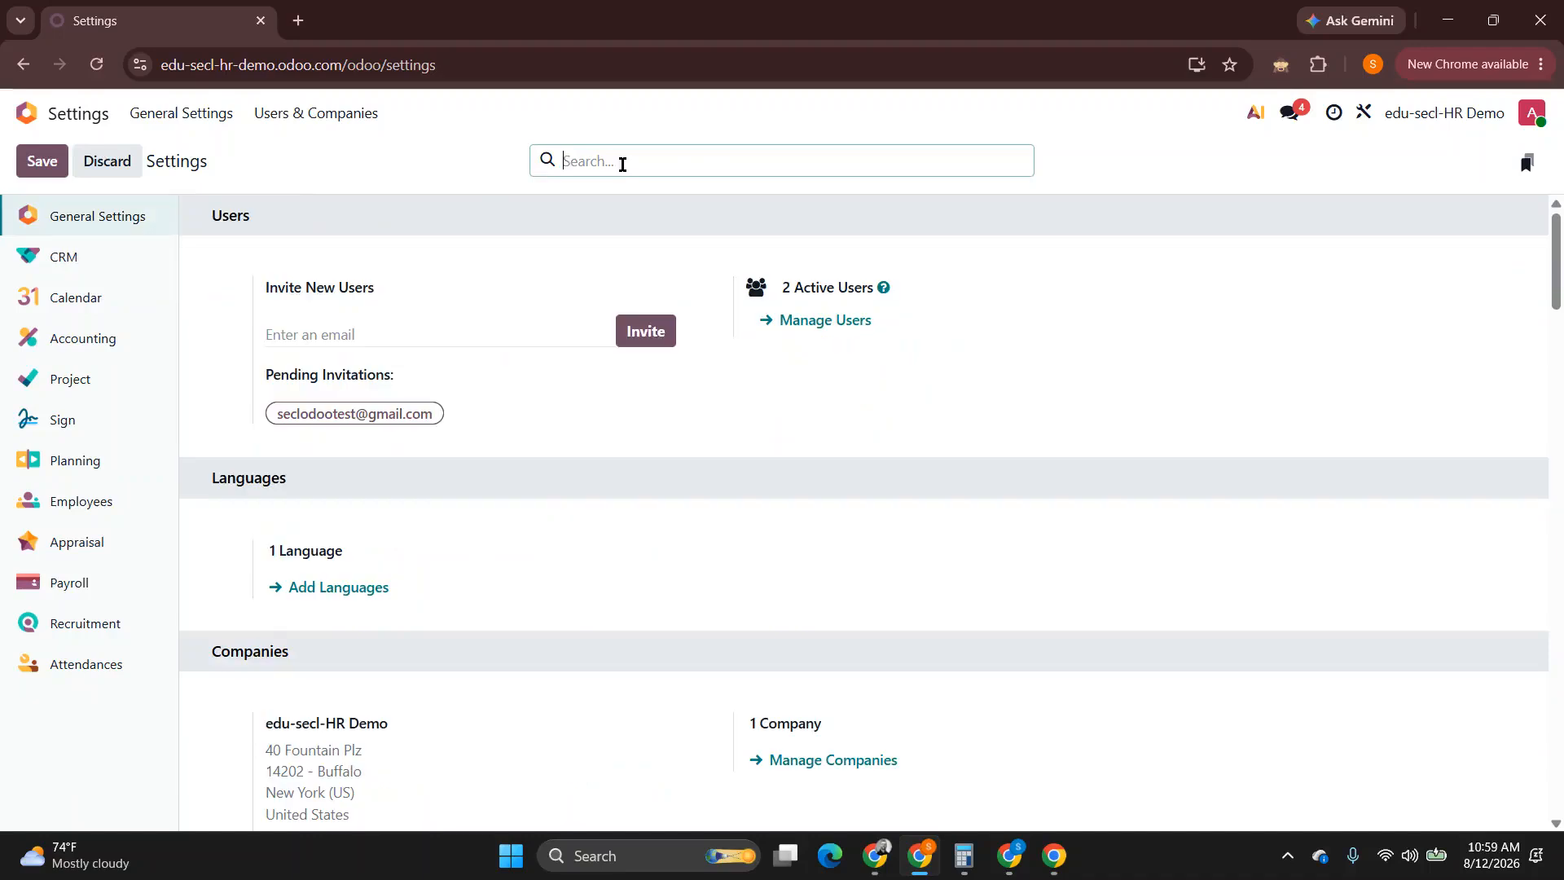
{"action": "left_click", "coordinate": [815, 321]}
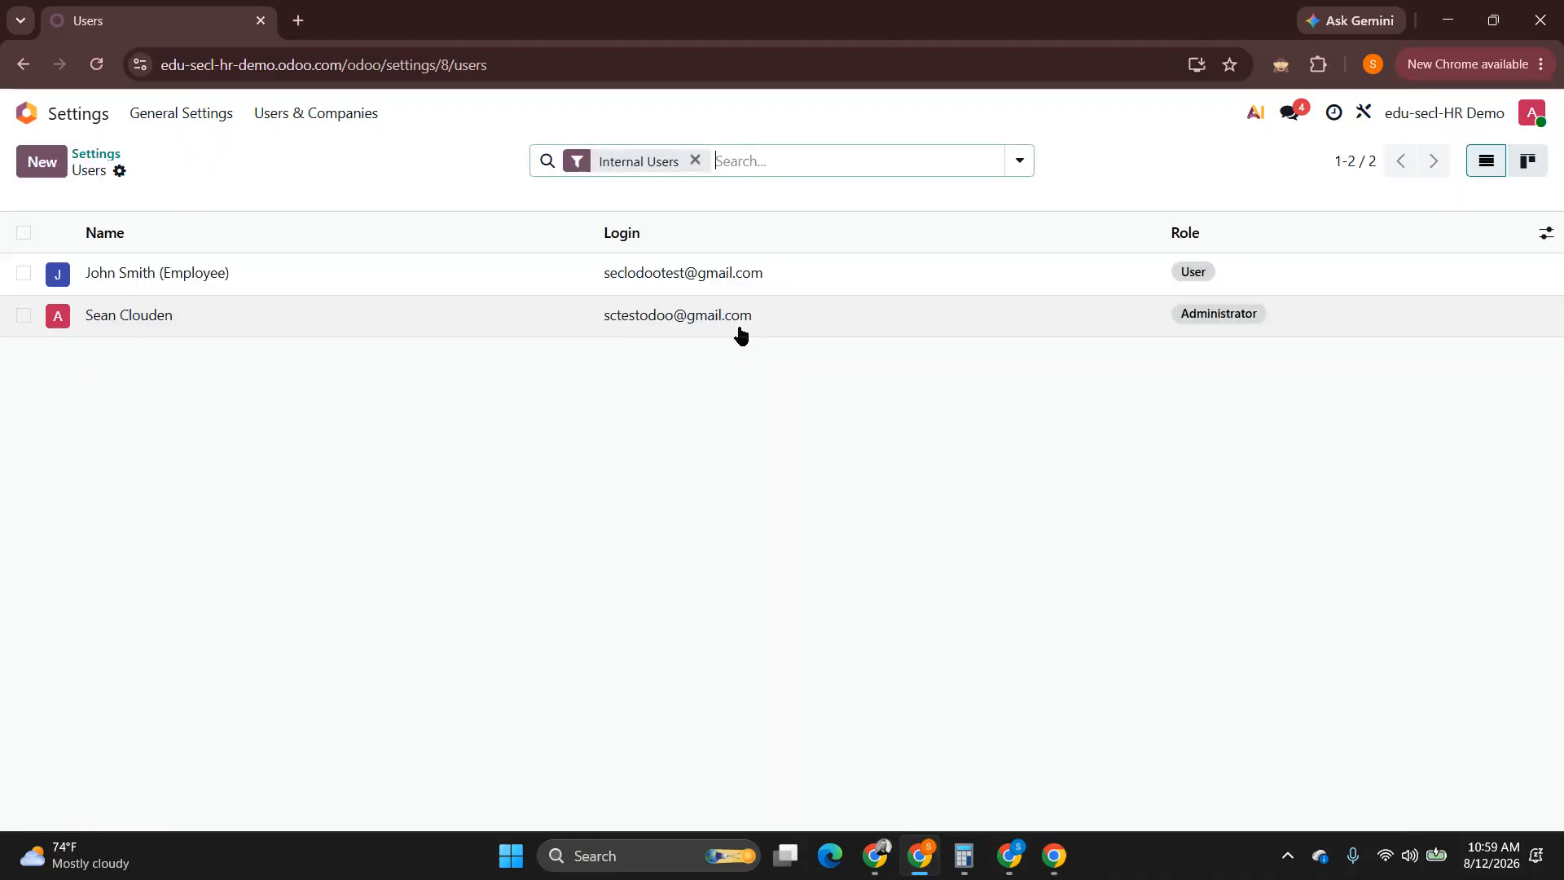
{"action": "left_click", "coordinate": [247, 273]}
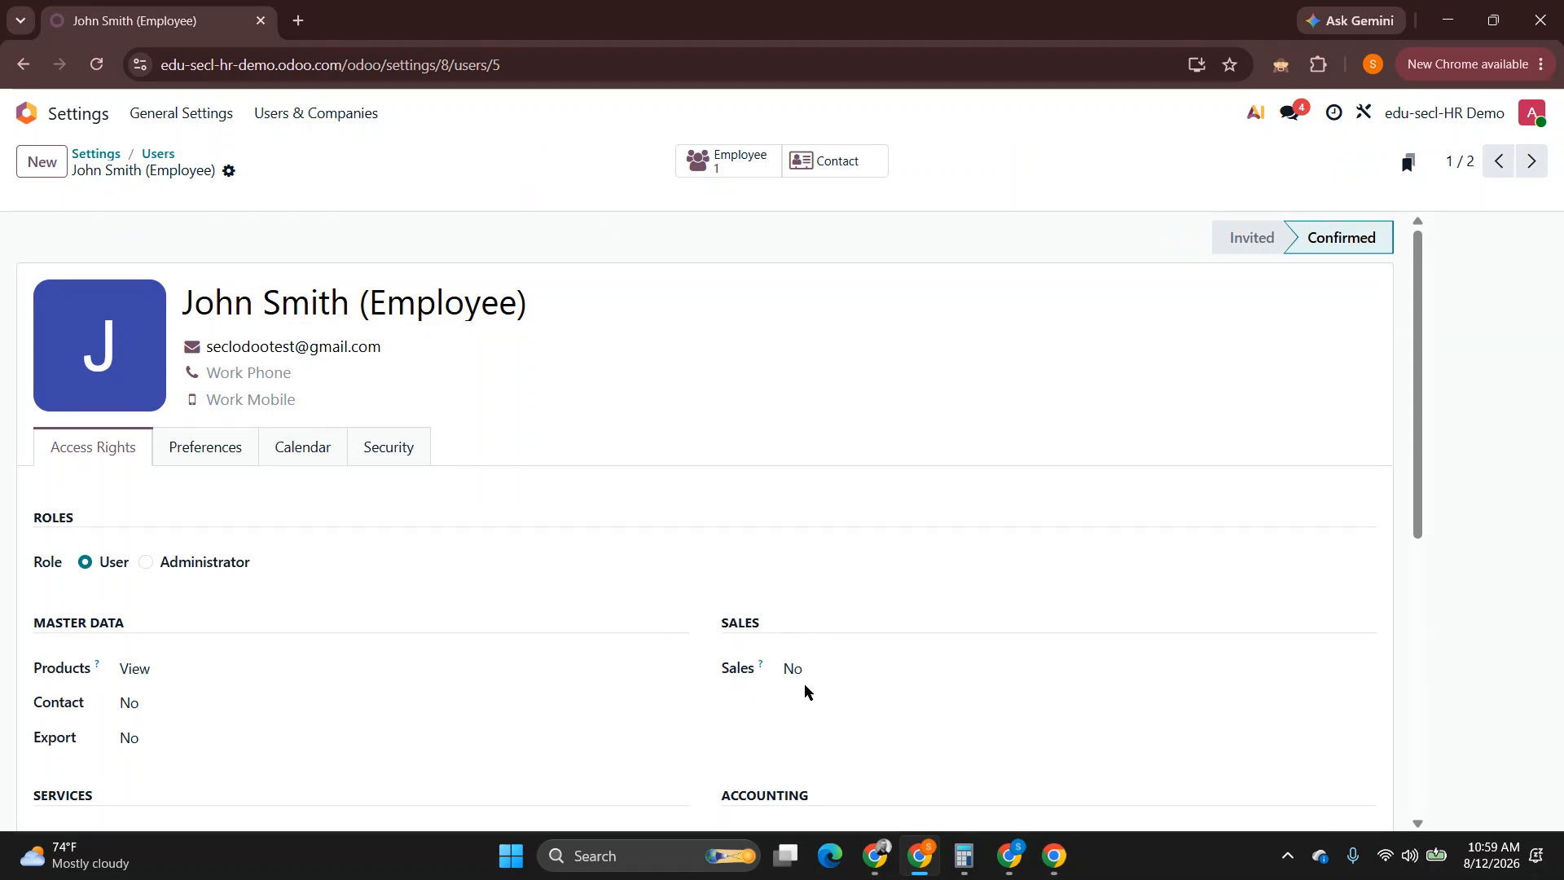
{"action": "scroll", "coordinate": [763, 569], "scroll_direction": "down", "scroll_amount": 1}
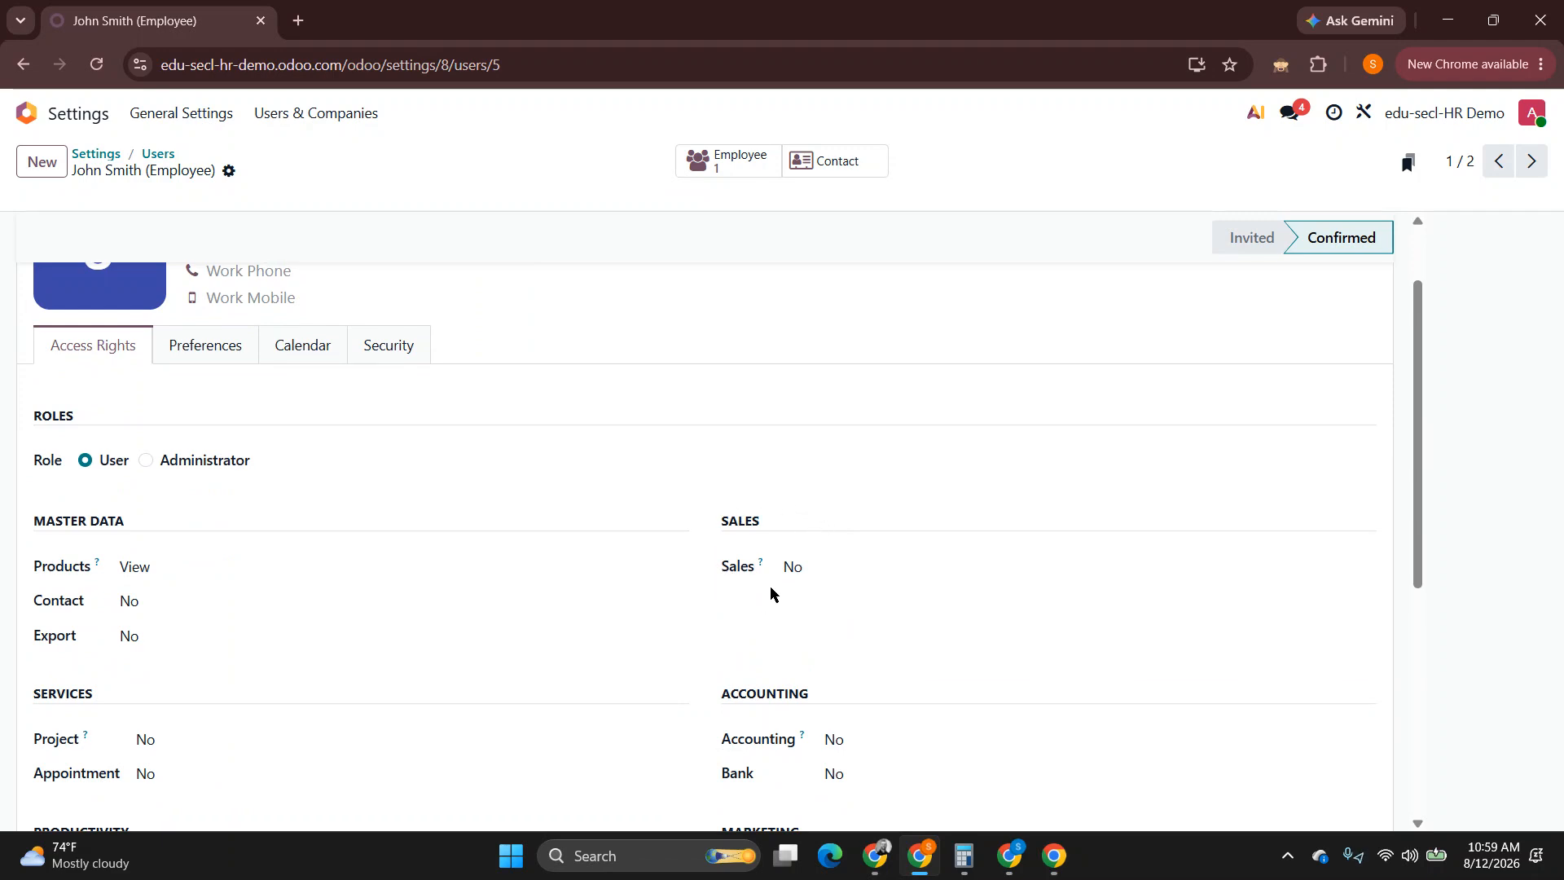
{"action": "scroll", "coordinate": [467, 293], "scroll_direction": "up", "scroll_amount": 1}
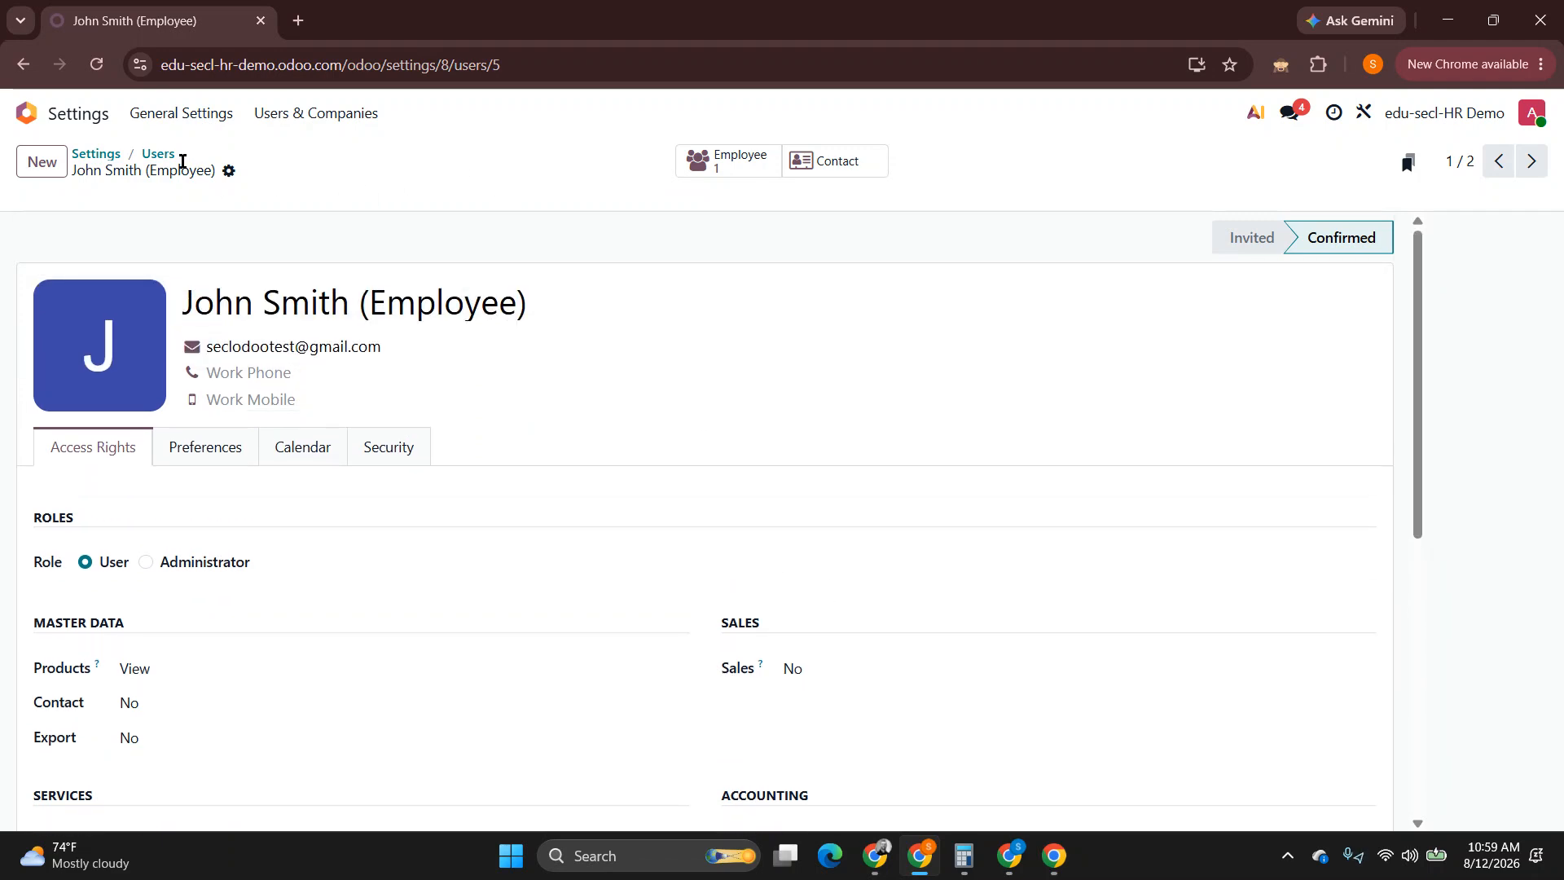
- View the CRM pipeline with the administrator account and return to the home screen
{"action": "left_click", "coordinate": [27, 114]}
{"action": "left_click", "coordinate": [426, 388]}
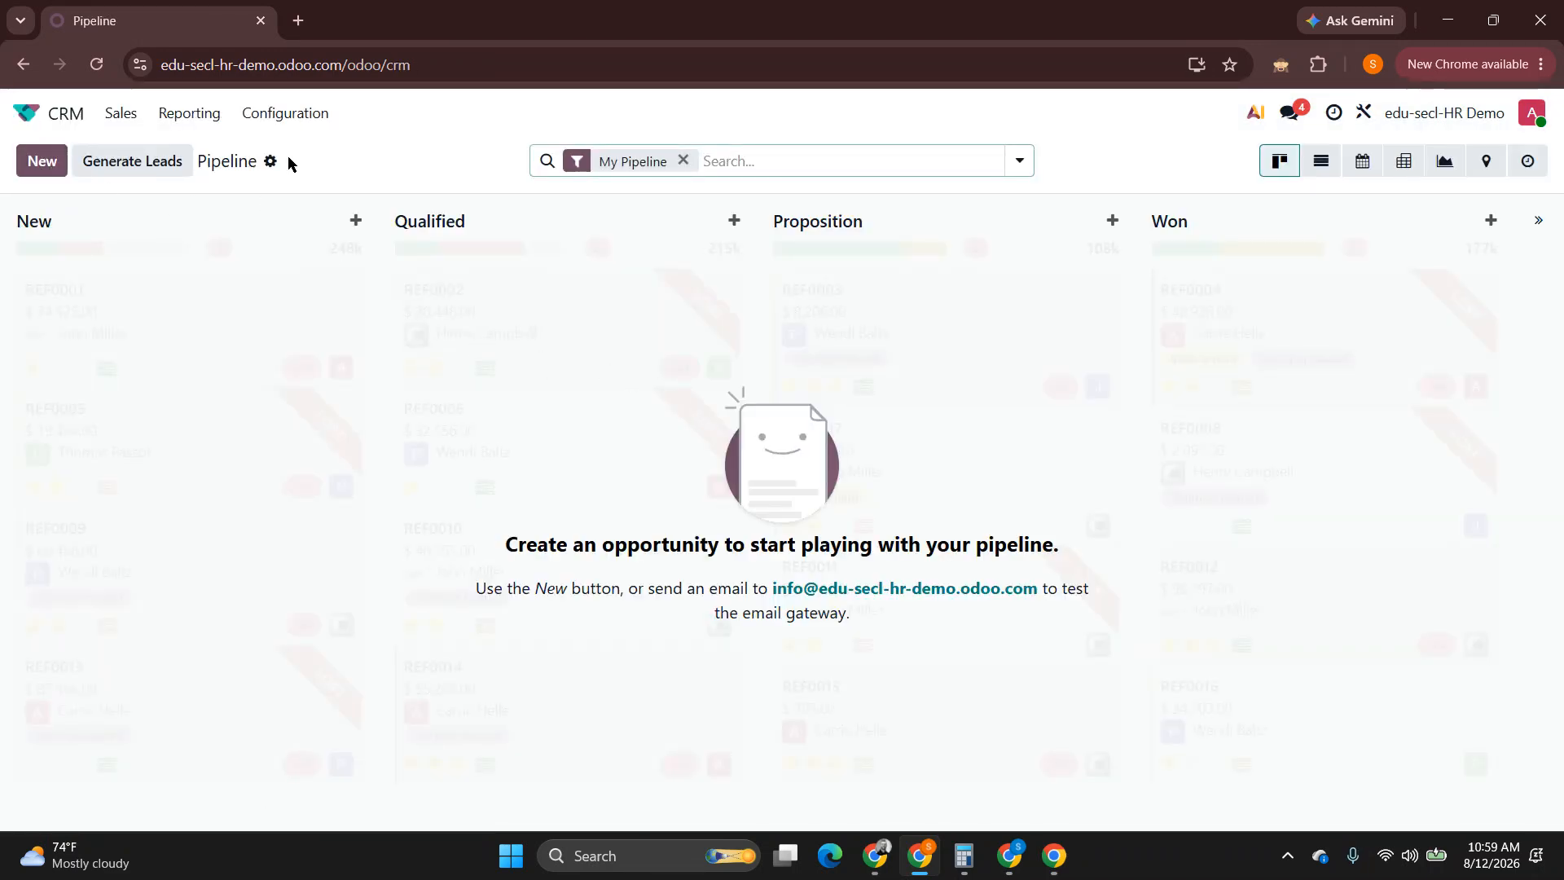
{"action": "left_click", "coordinate": [52, 122]}
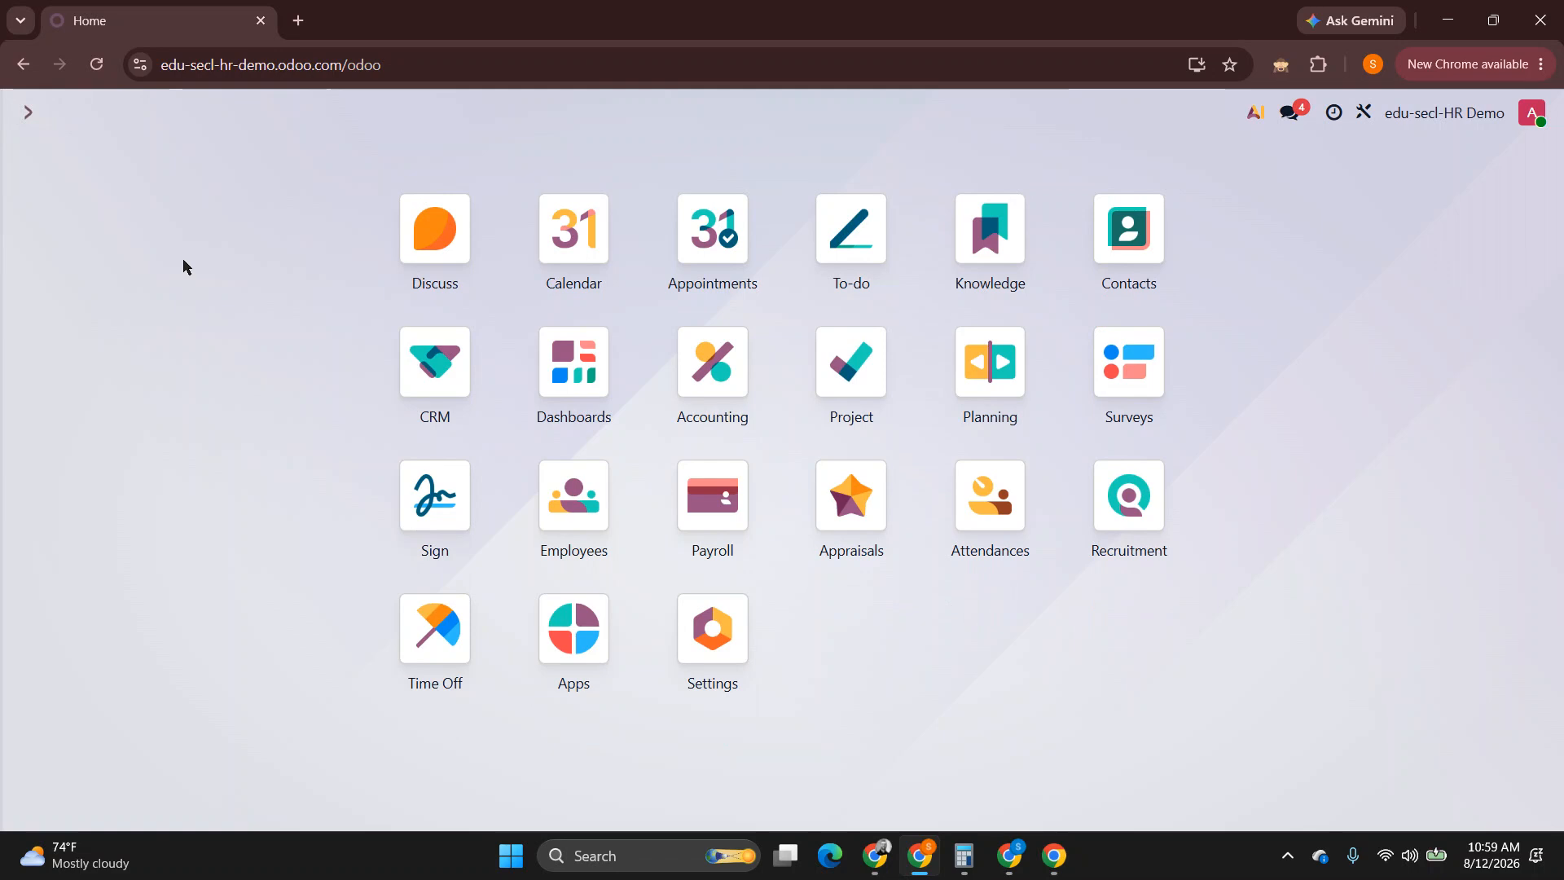
- Check which apps are available in the employee's browser window, and return to the administrator's window
{"action": "key", "text": "alt+Tab"}
{"action": "key", "text": "alt+Tab"}
{"action": "key", "text": "alt+Tab"}
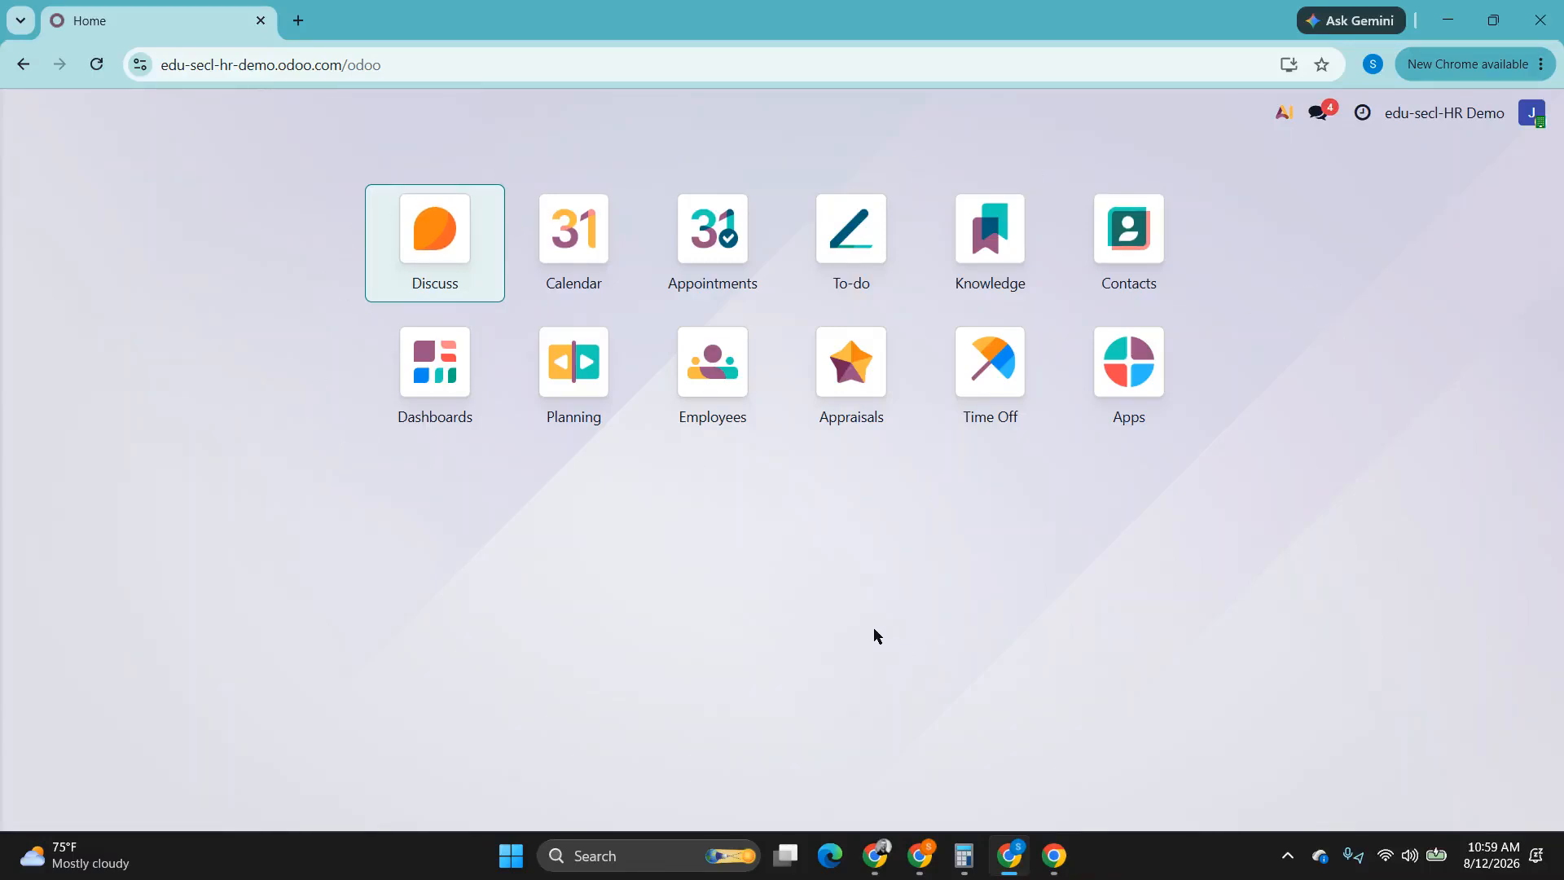
{"action": "key", "text": "alt+Tab"}
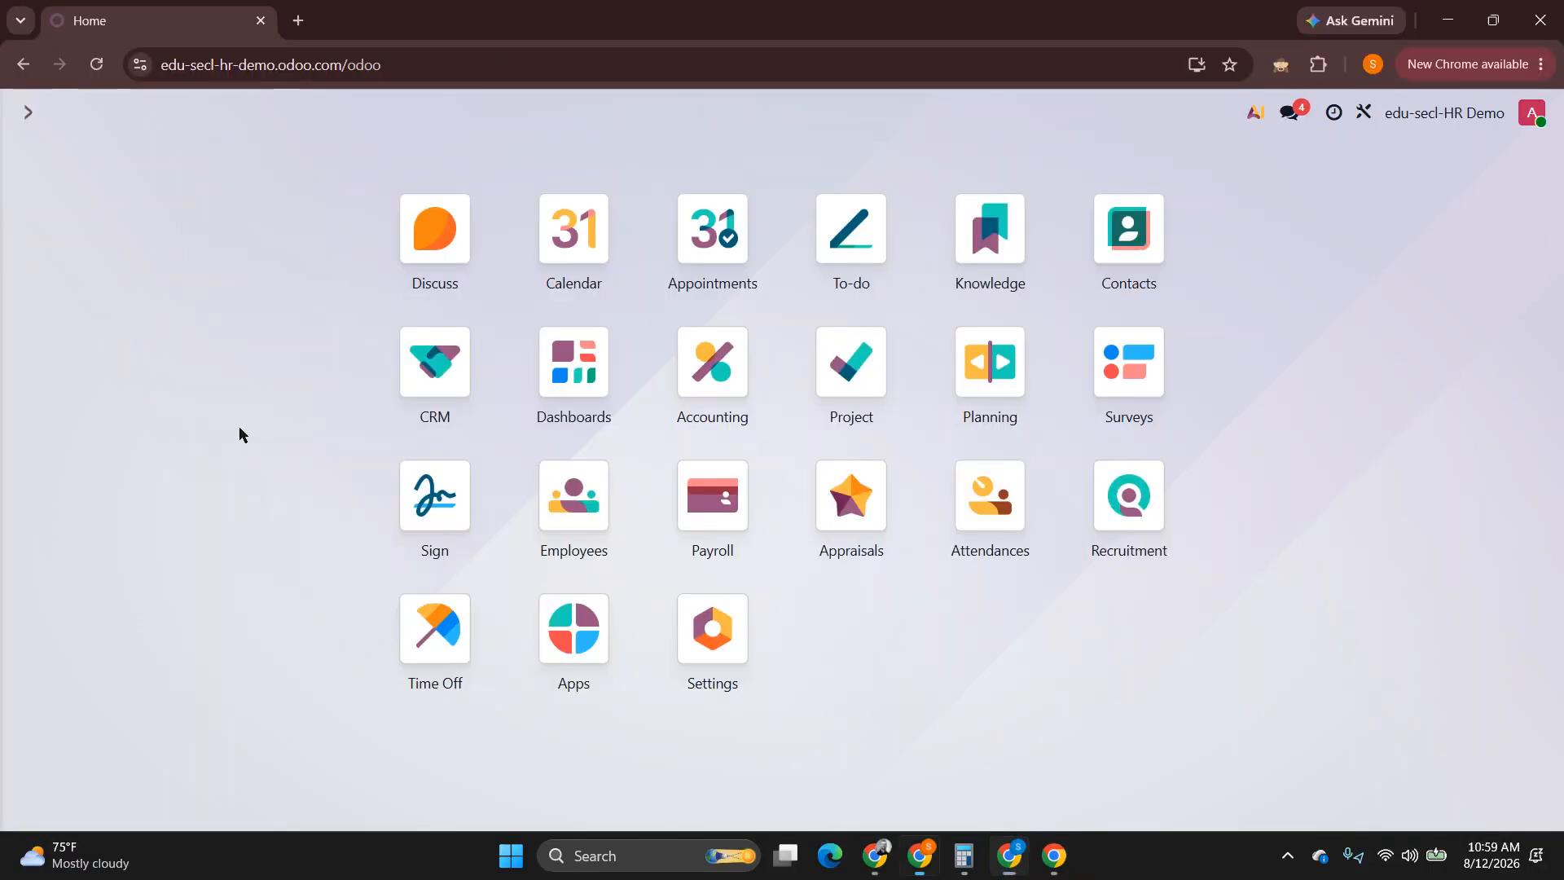
- Open the employee's user record through Manage Users in Settings and review its access rights
{"action": "left_click", "coordinate": [713, 629]}
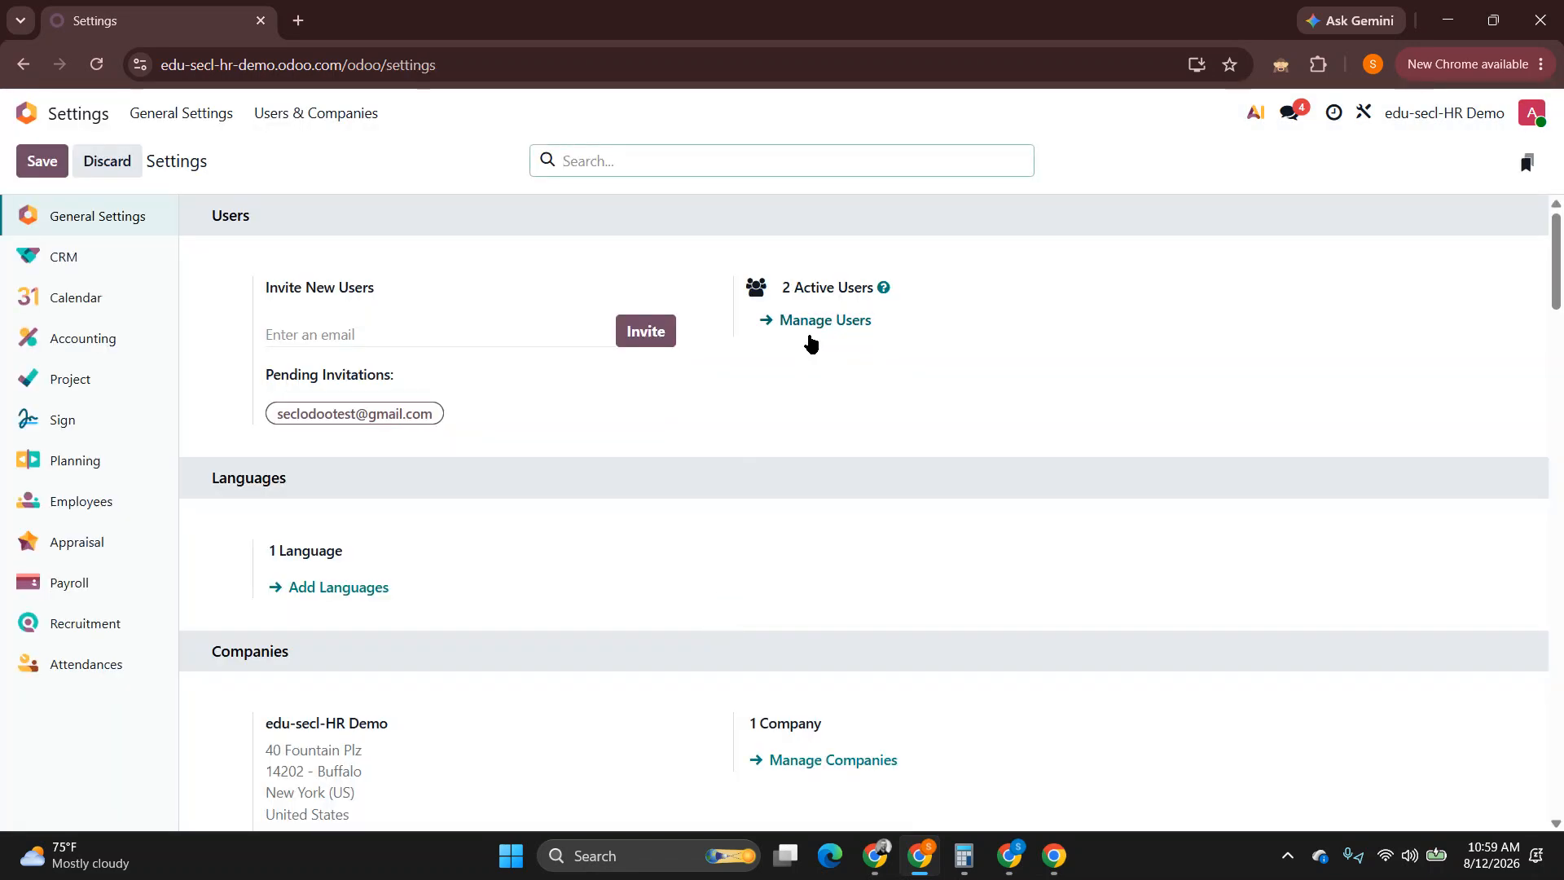
{"action": "left_click", "coordinate": [811, 324]}
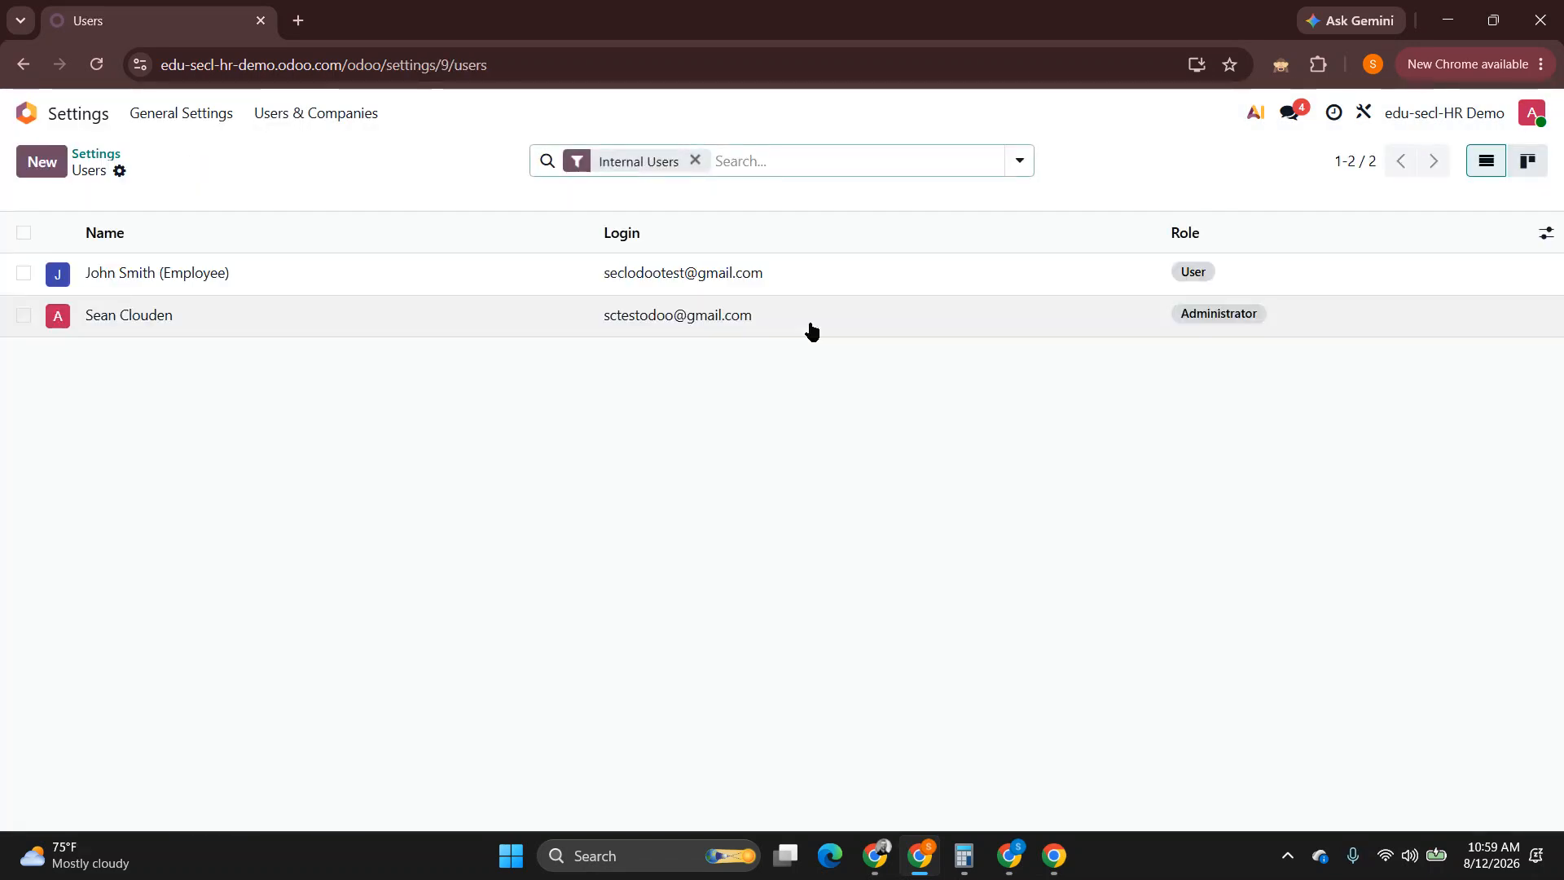
{"action": "left_click", "coordinate": [351, 285]}
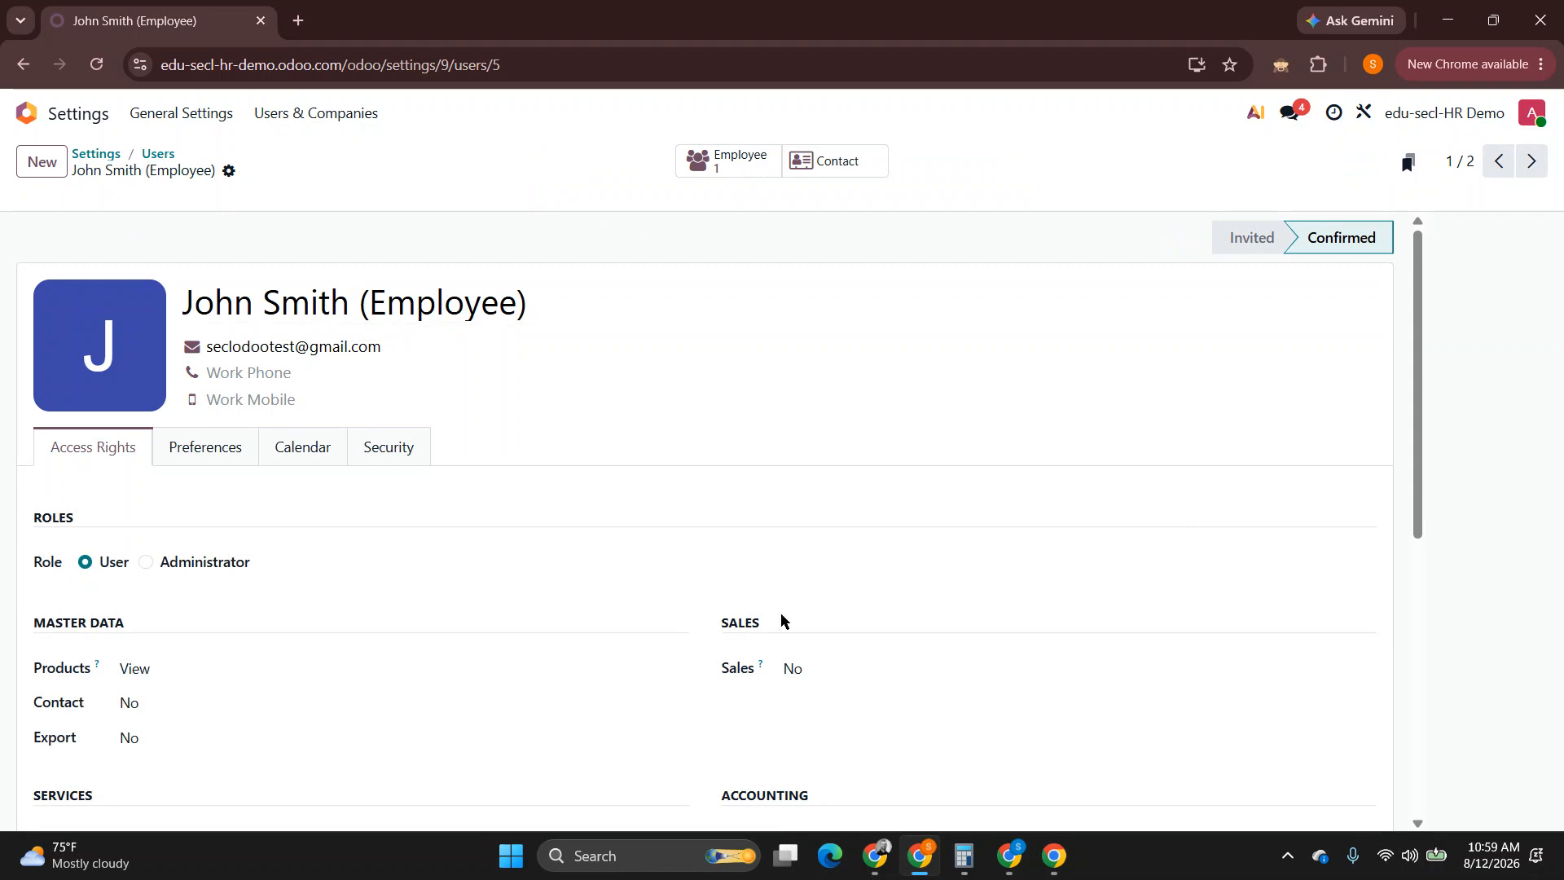
{"action": "scroll", "coordinate": [722, 588], "scroll_direction": "down", "scroll_amount": 2}
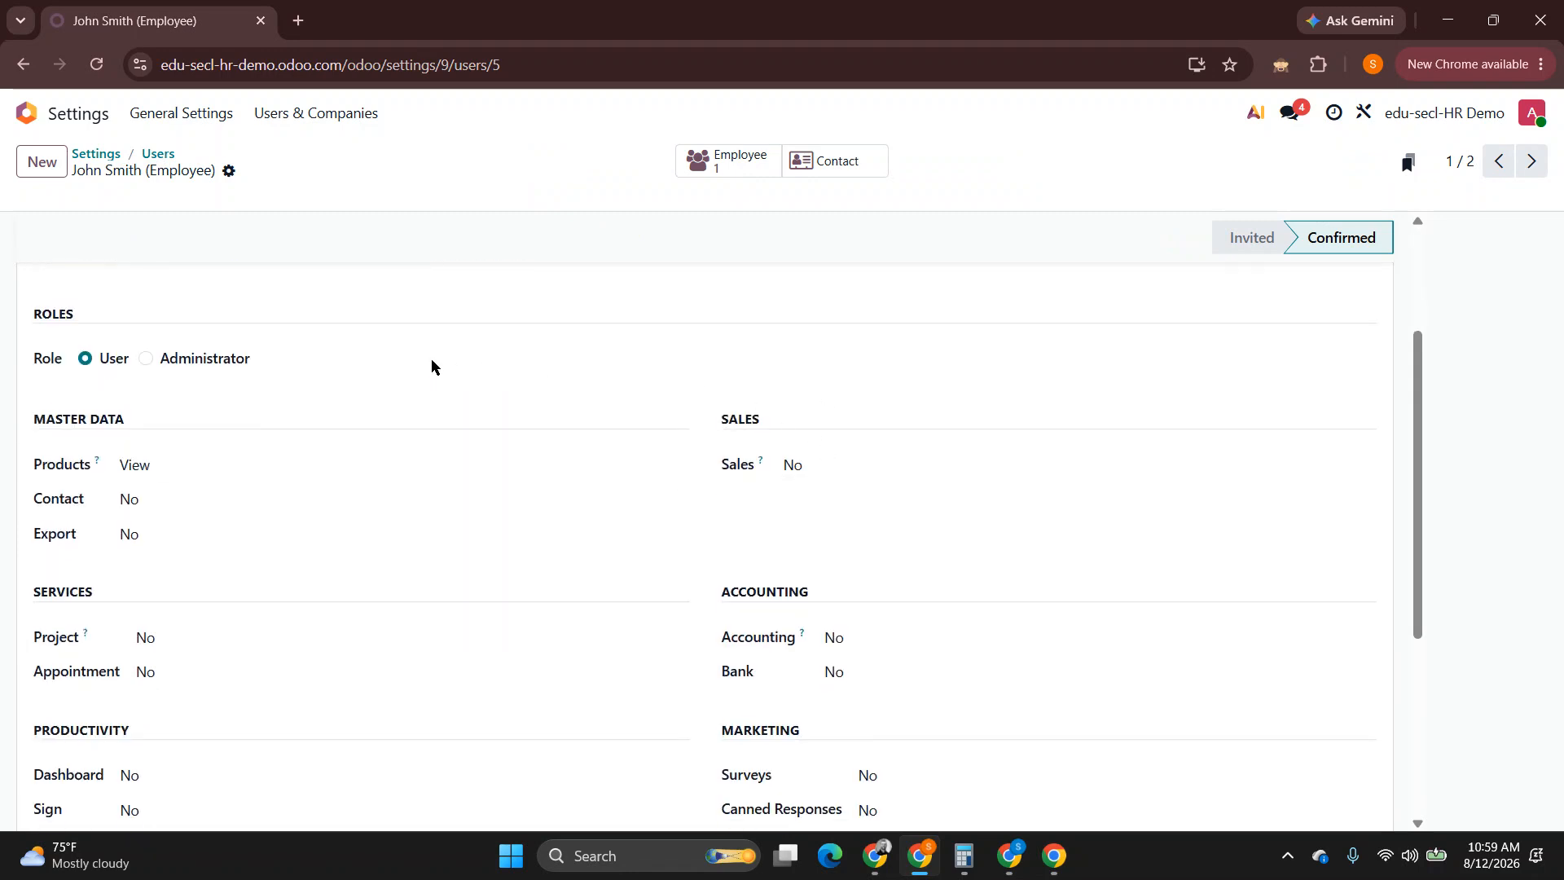
{"action": "scroll", "coordinate": [691, 359], "scroll_direction": "up", "scroll_amount": 2}
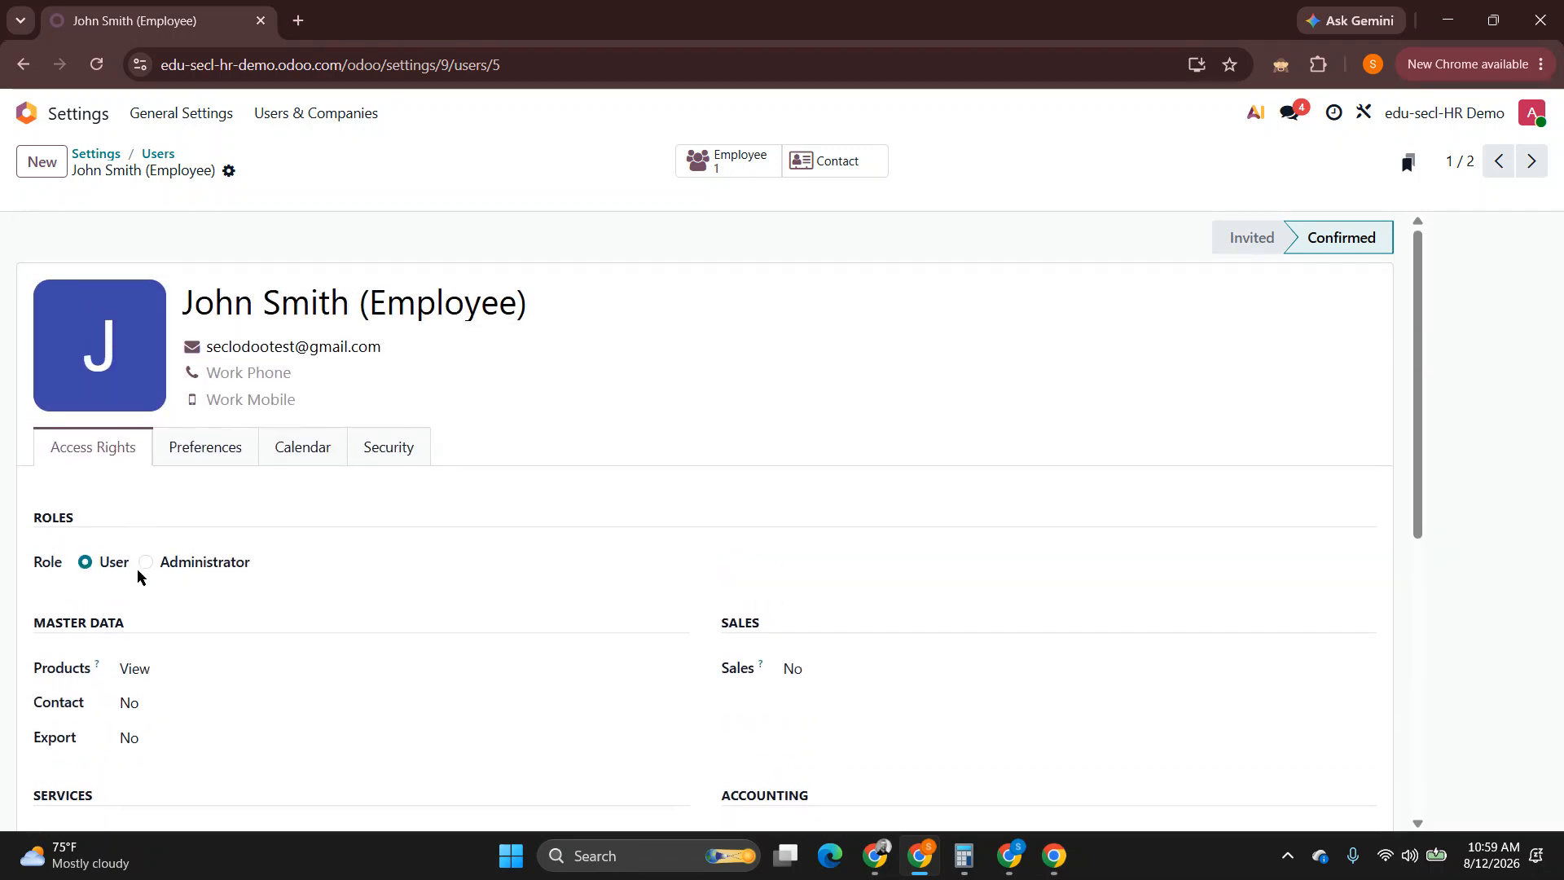
- Compare the administrator's role and access rights with those on the employee's user record
{"action": "key", "text": "alt+n"}
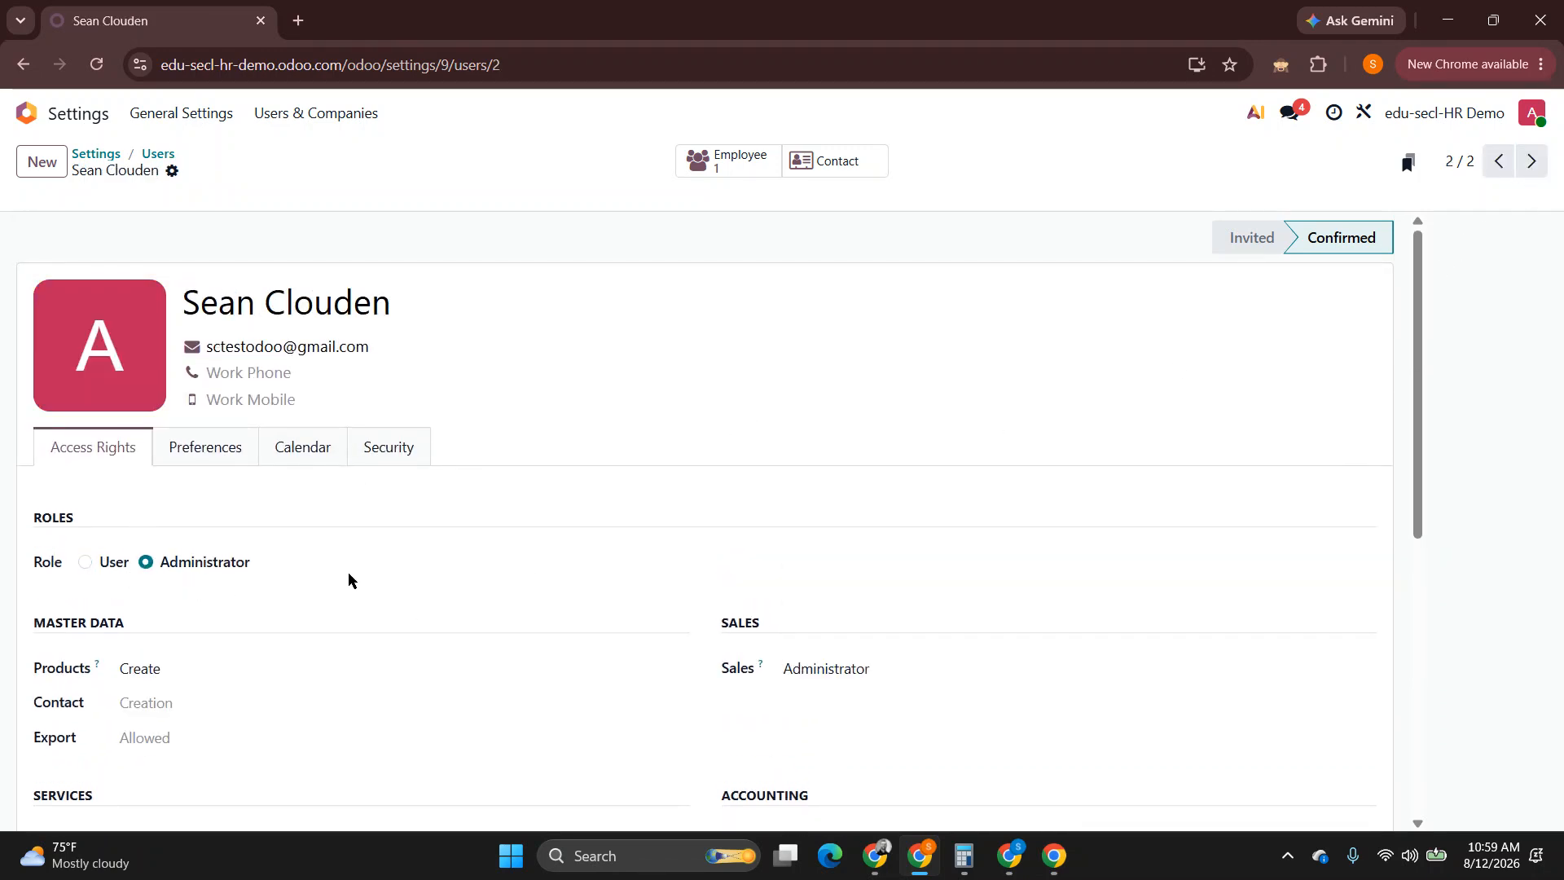
{"action": "key", "text": "alt+p"}
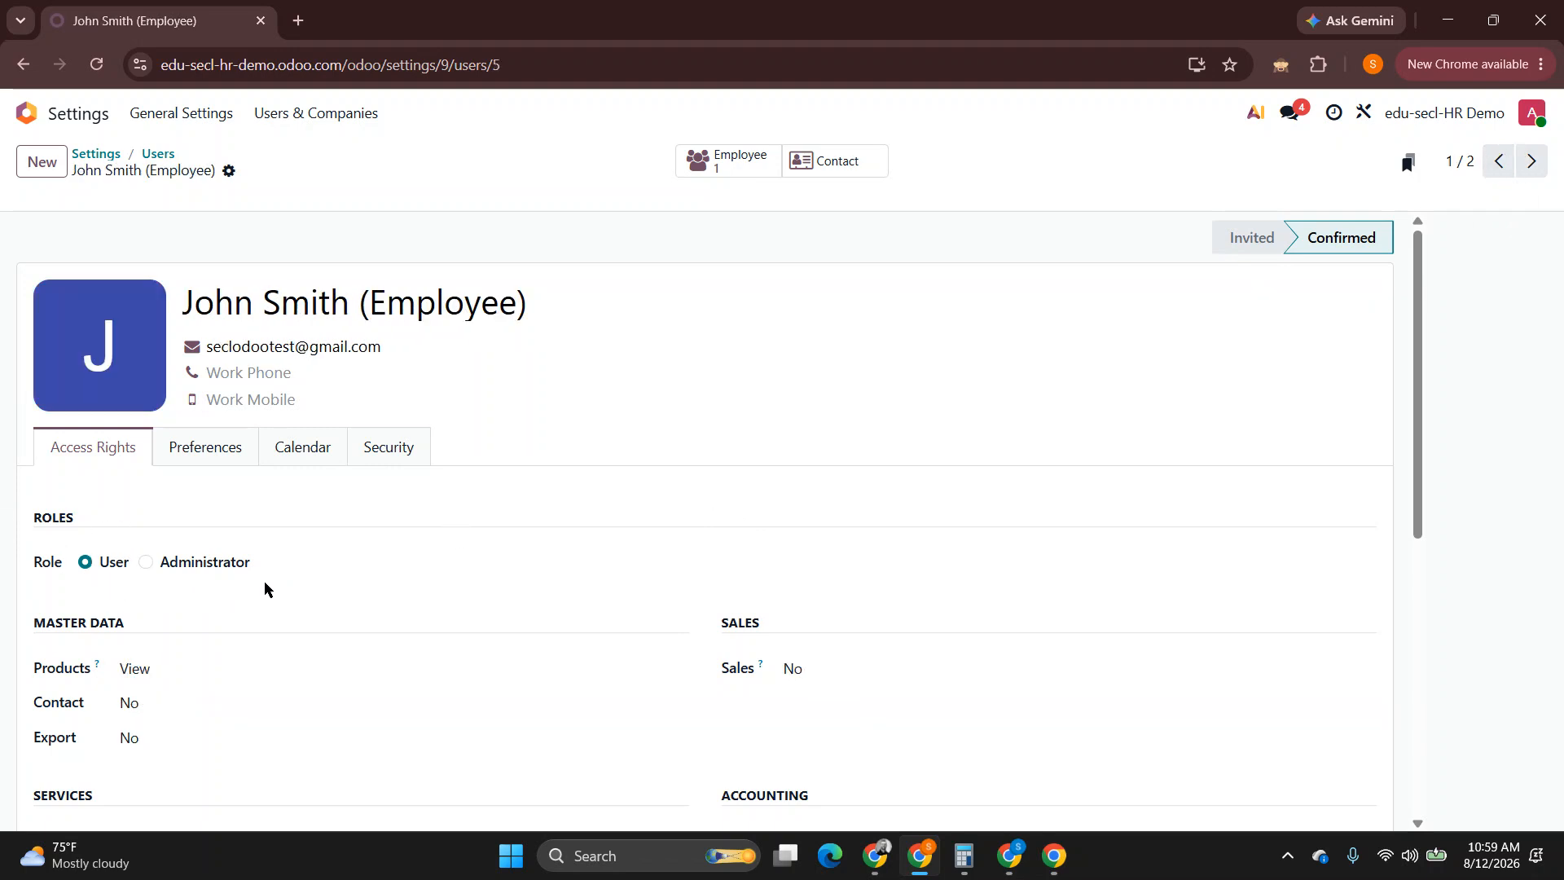
{"action": "scroll", "coordinate": [700, 497], "scroll_direction": "down", "scroll_amount": 1}
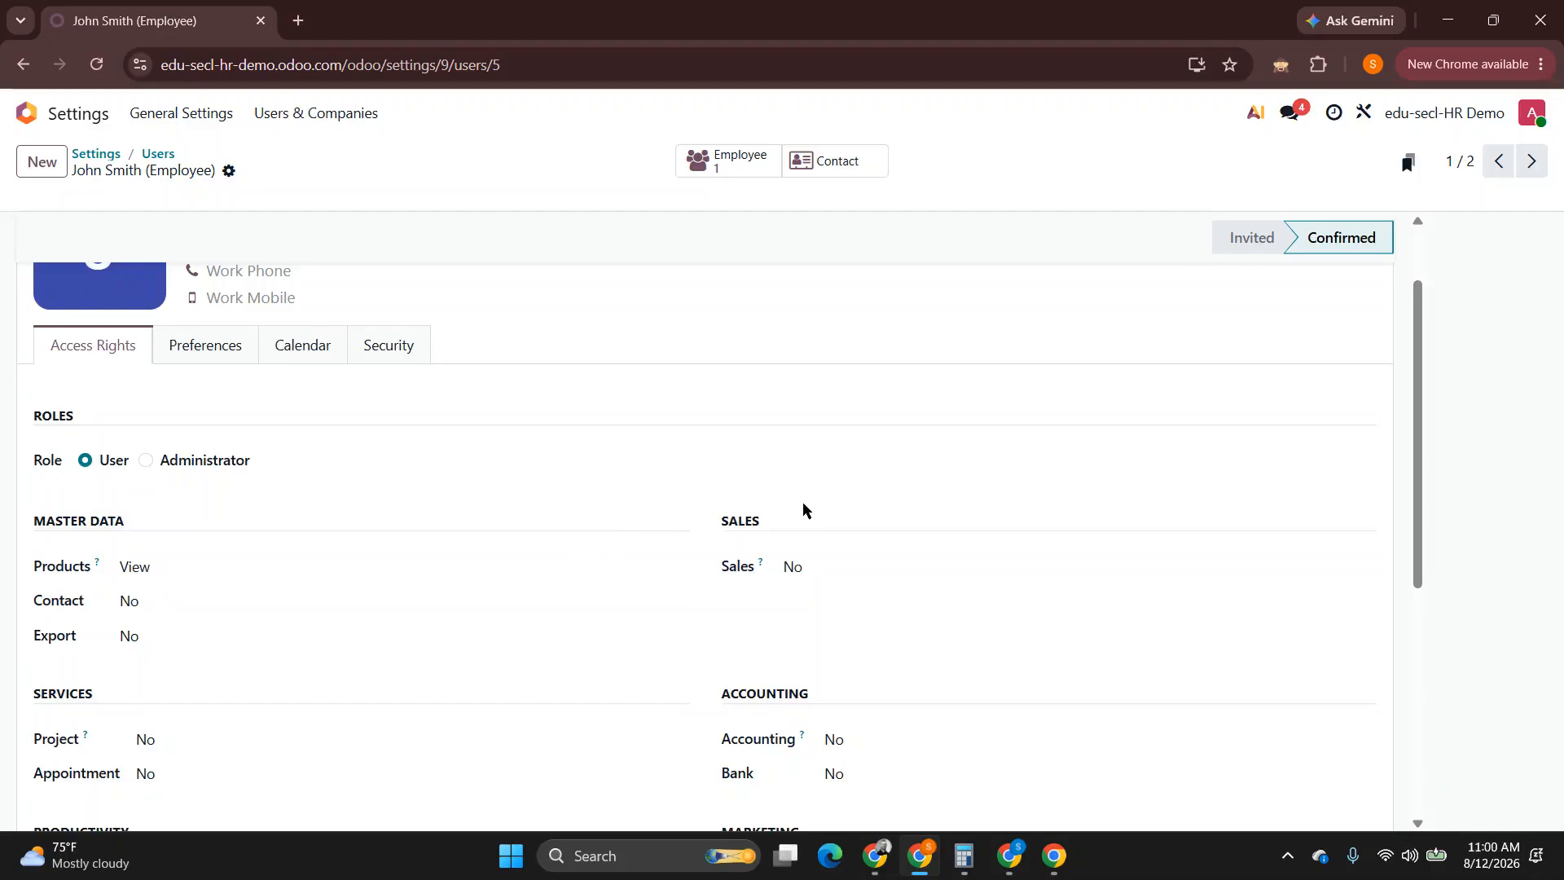
{"action": "scroll", "coordinate": [824, 506], "scroll_direction": "up", "scroll_amount": 1}
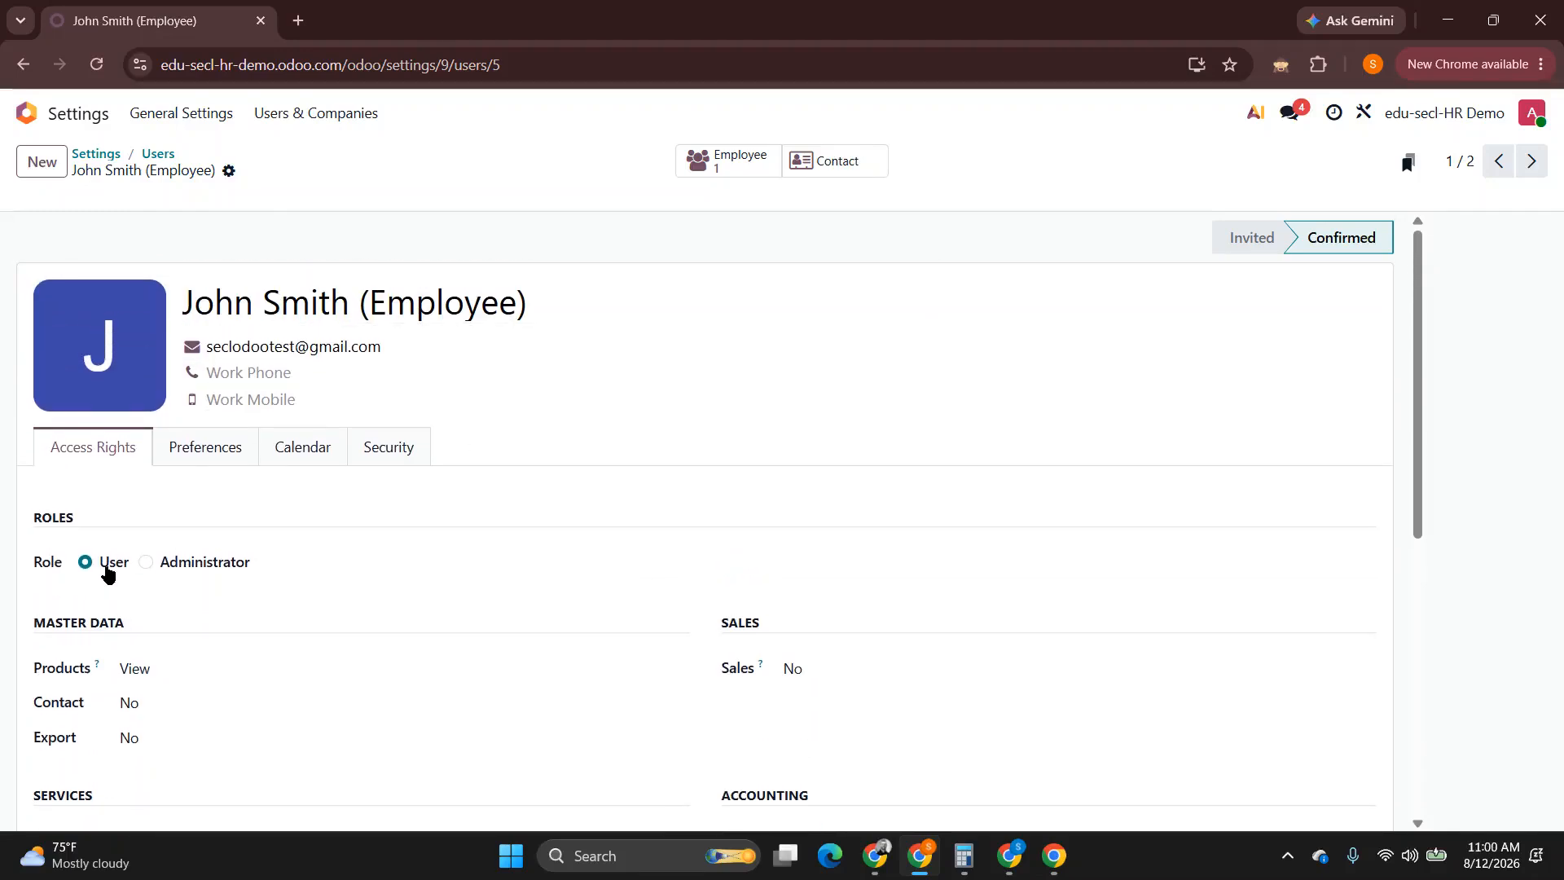
- Set the employee's Sales access right to "User: Own Documents Only" and save the user record
{"action": "left_click", "coordinate": [839, 670]}
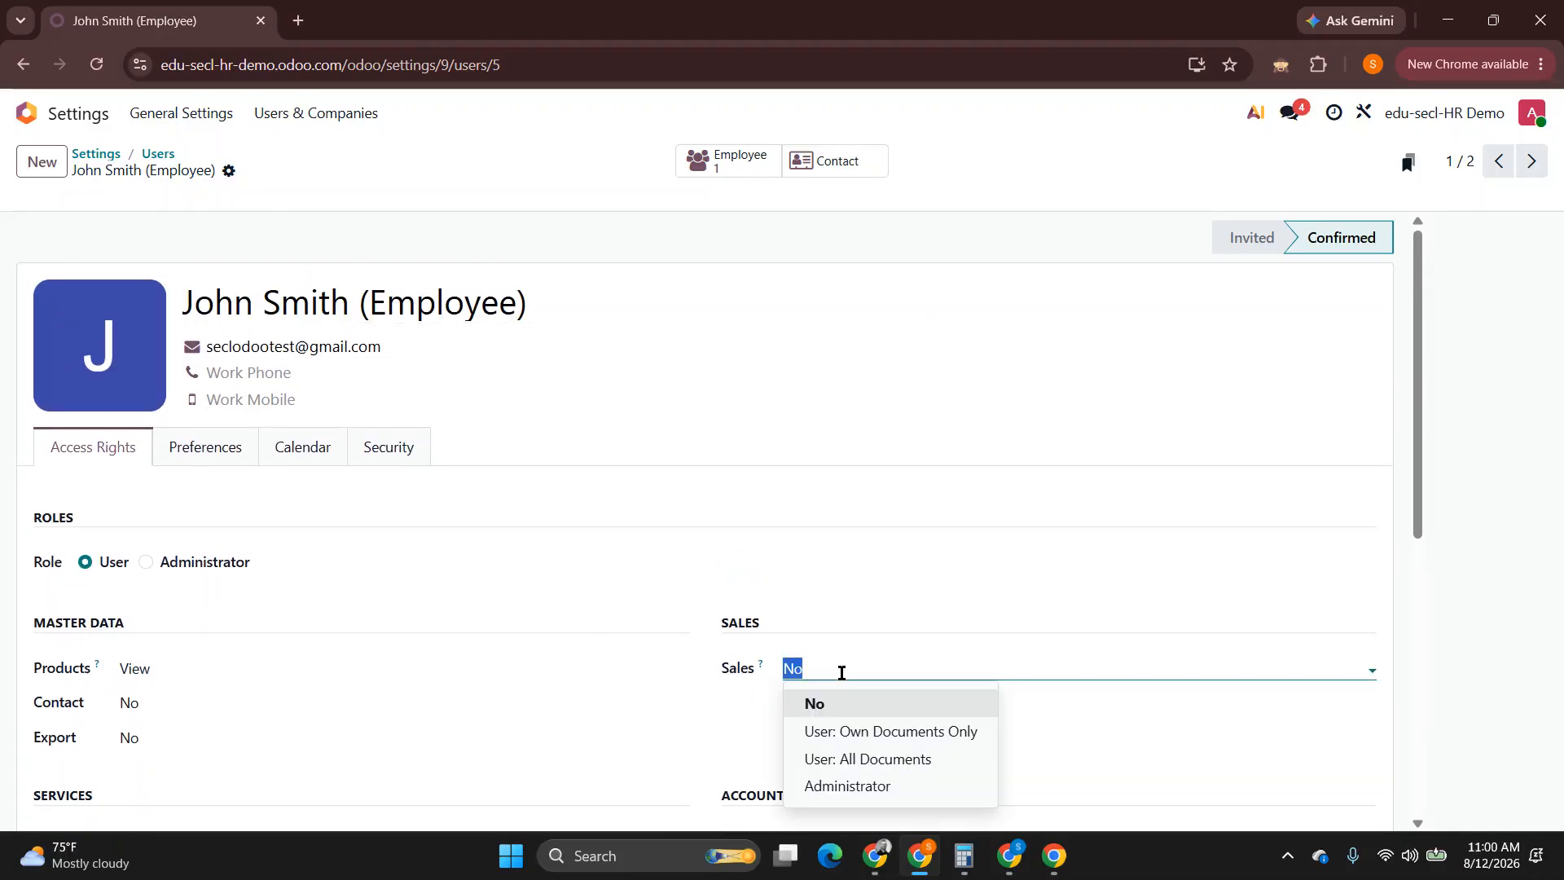
{"action": "left_click", "coordinate": [860, 733]}
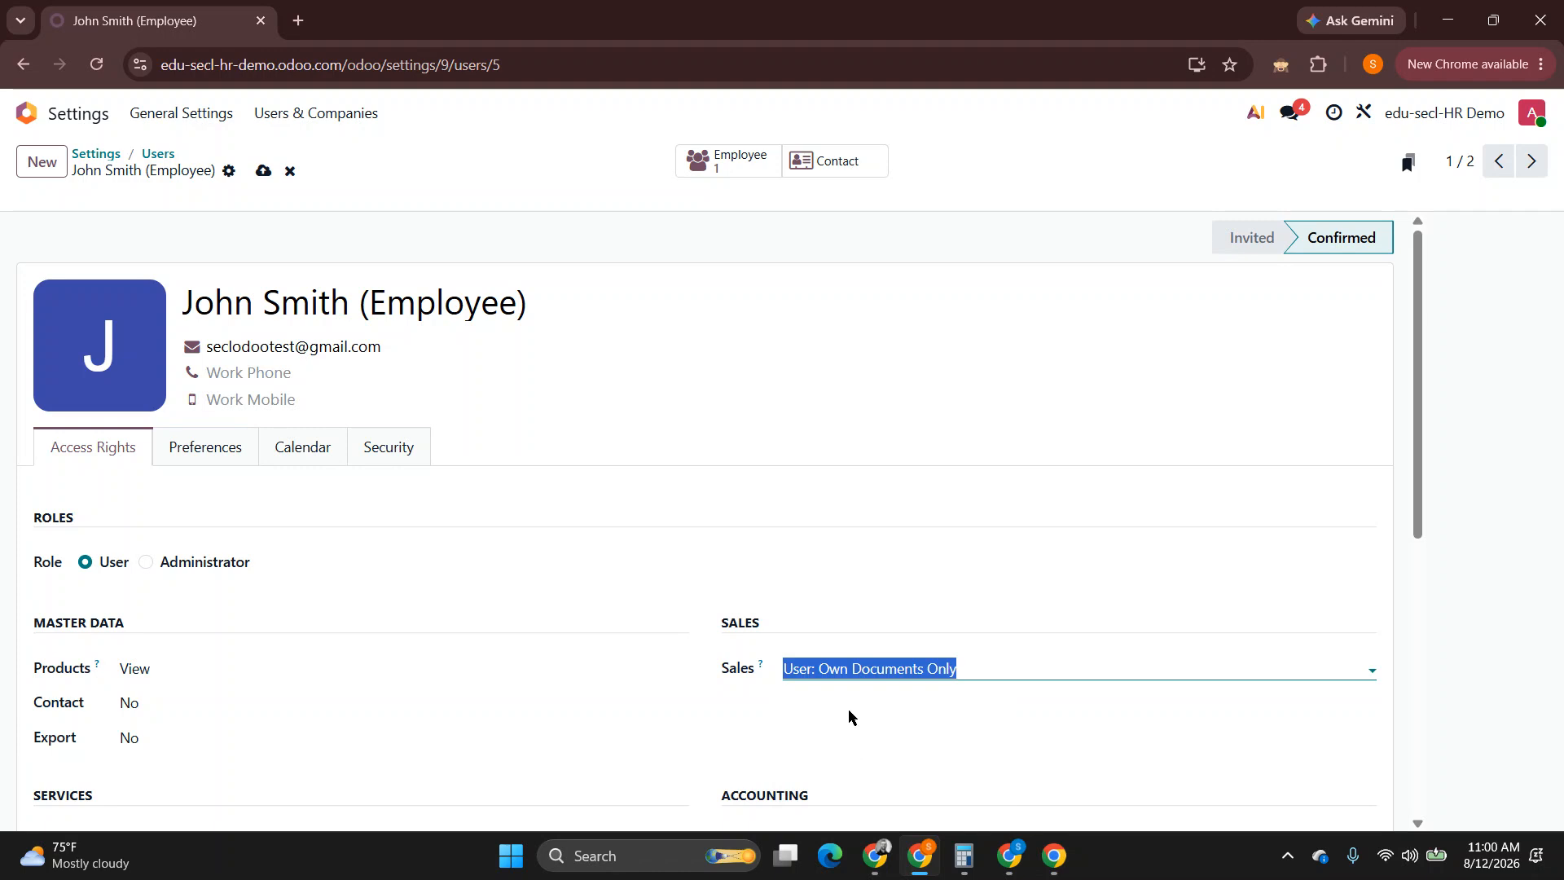
{"action": "left_click", "coordinate": [263, 171]}
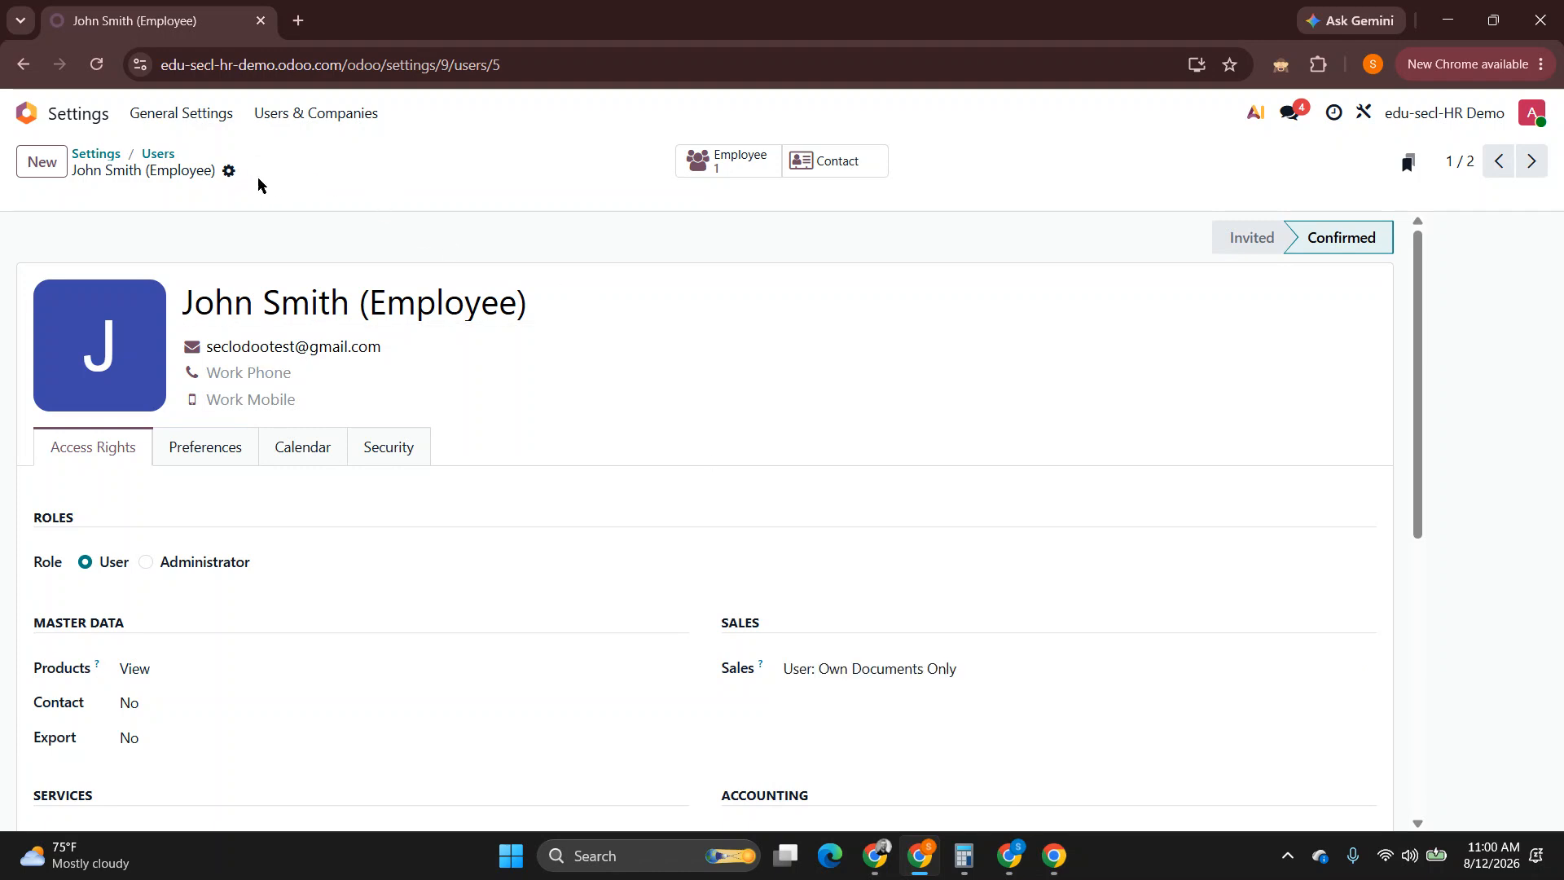
- Switch to the employee's browser window, reload the home screen and open the CRM pipeline
{"action": "key", "text": "alt+Tab"}
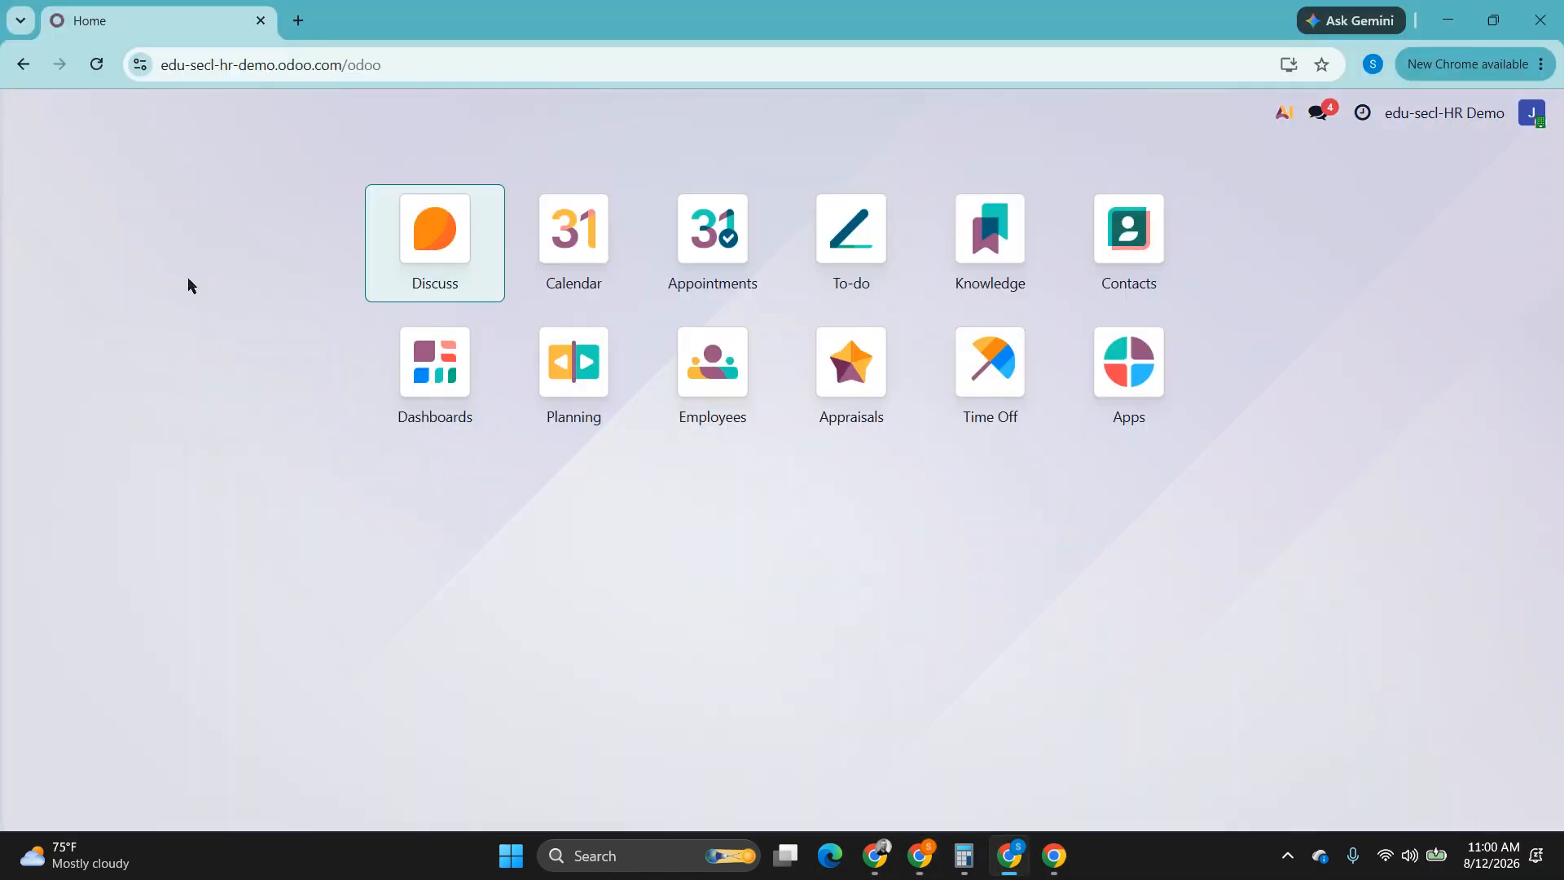
{"action": "left_click", "coordinate": [96, 64]}
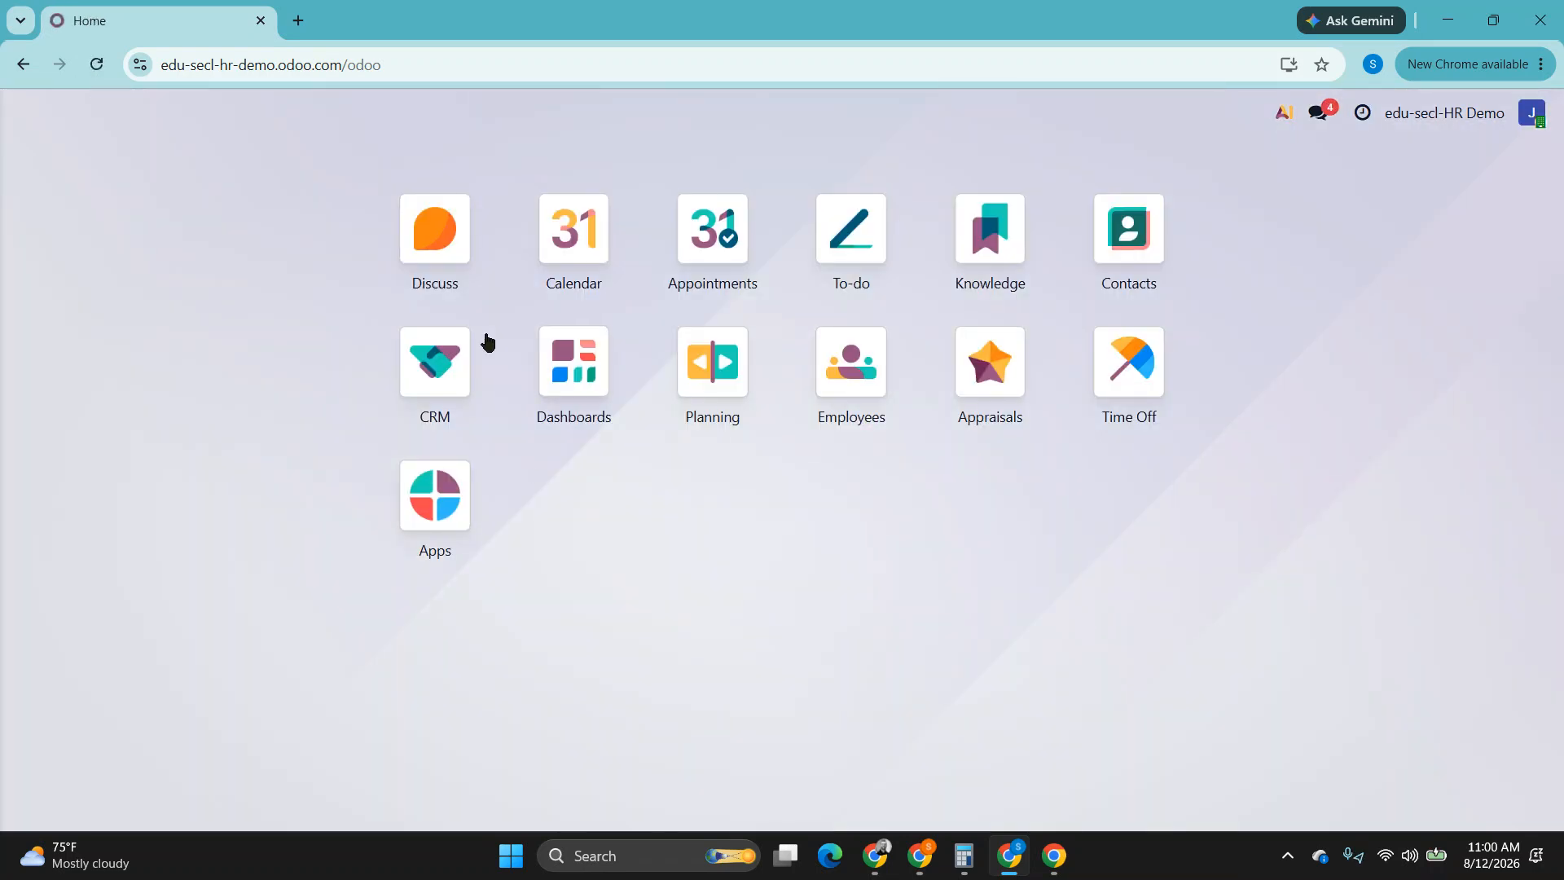
{"action": "left_click", "coordinate": [418, 373]}
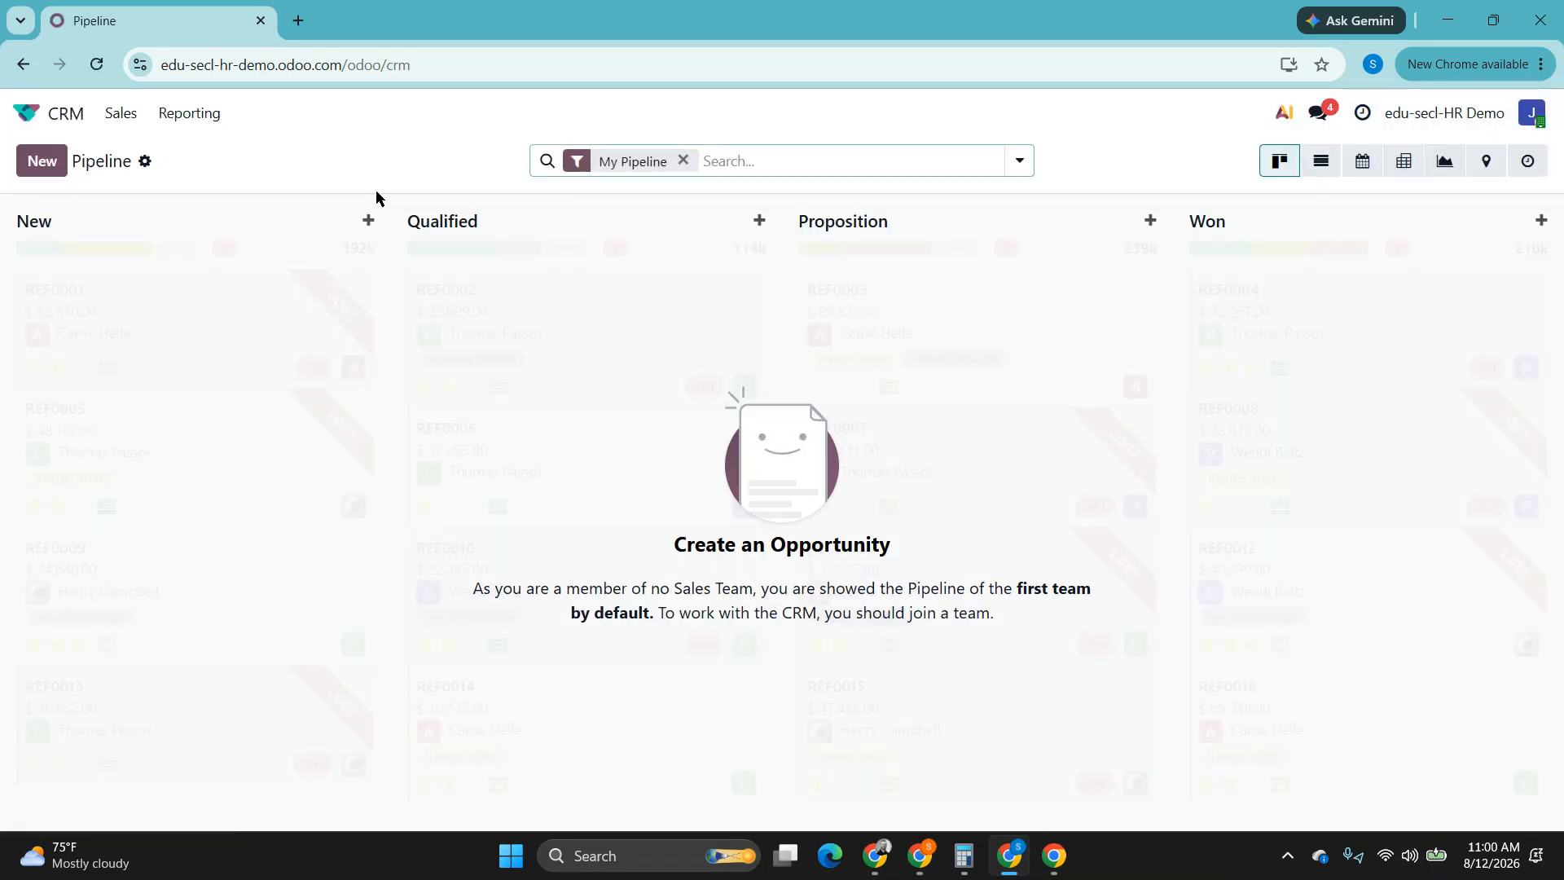
- Add an opportunity to the New stage, creating "new opportunity" as its company
{"action": "left_click", "coordinate": [45, 161]}
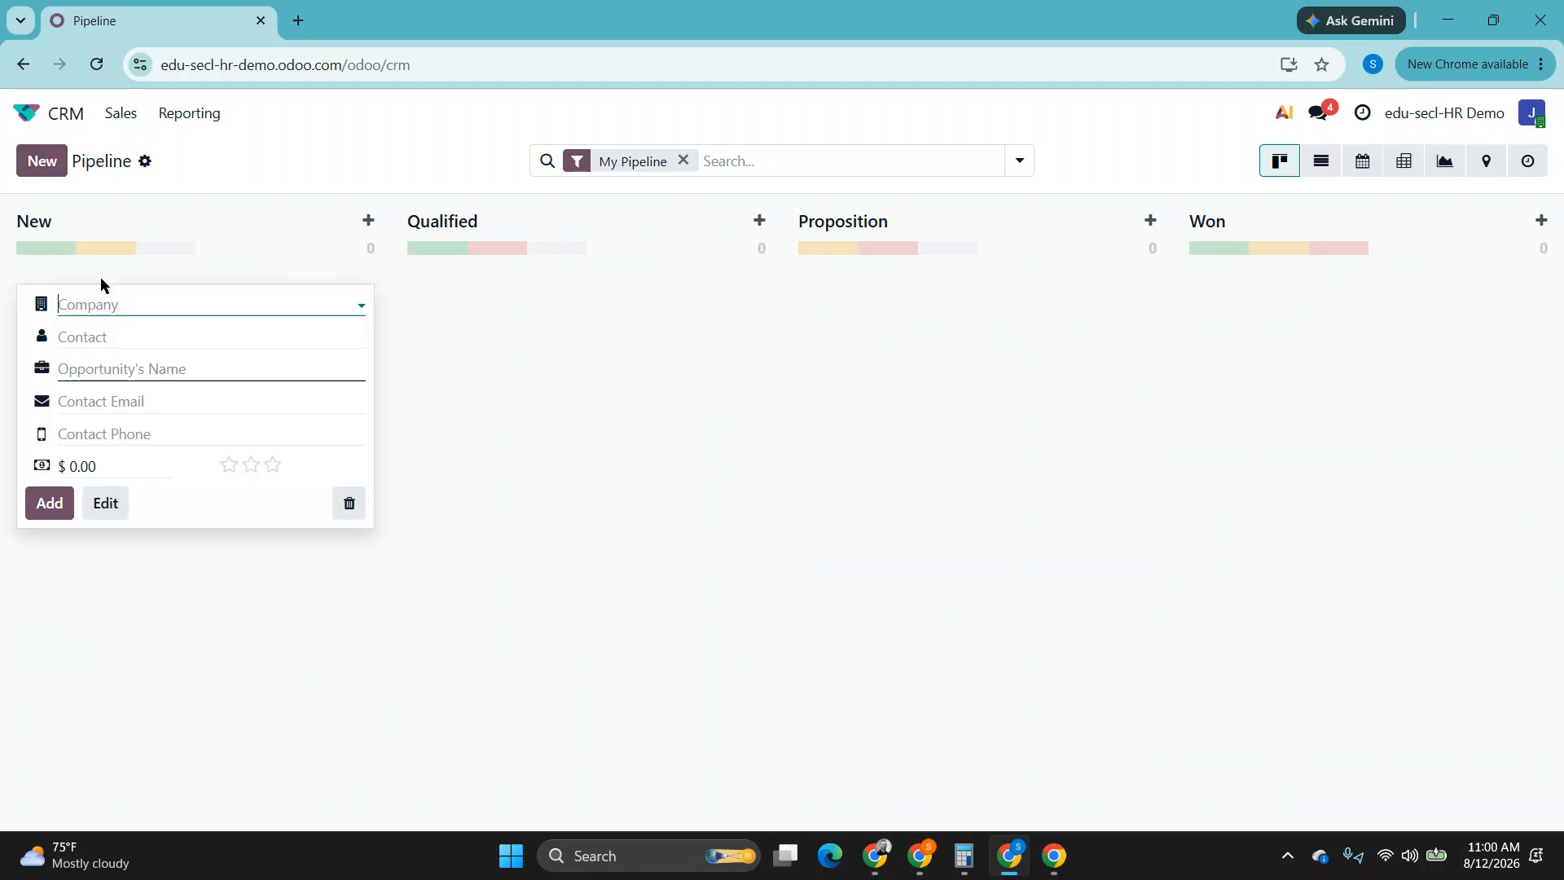
{"action": "type", "text": "new opportunity"}
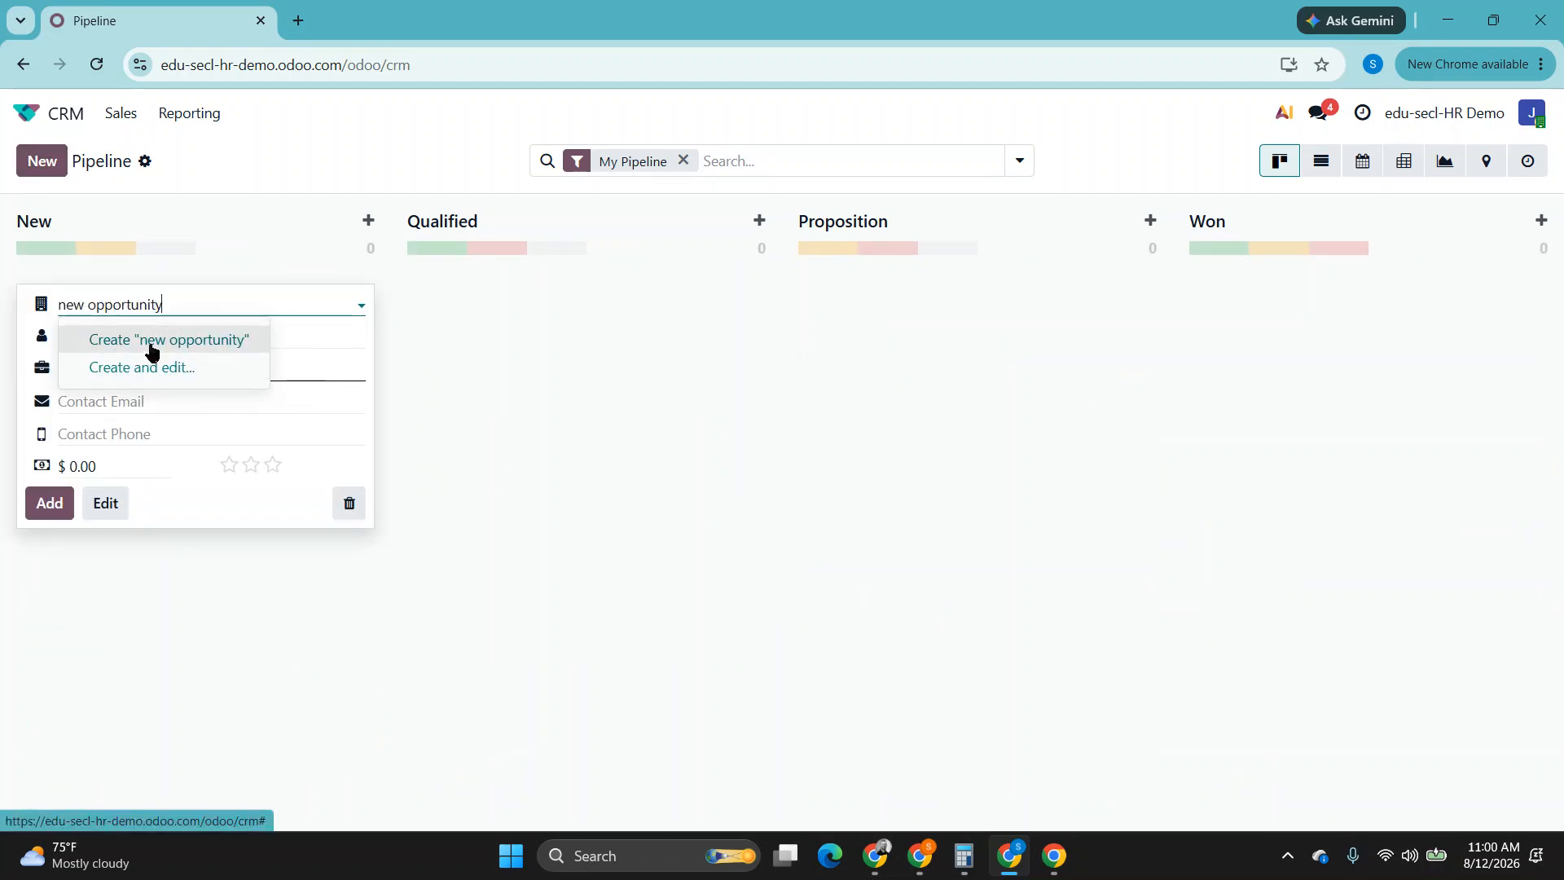
{"action": "left_click", "coordinate": [148, 341]}
{"action": "left_click", "coordinate": [47, 501]}
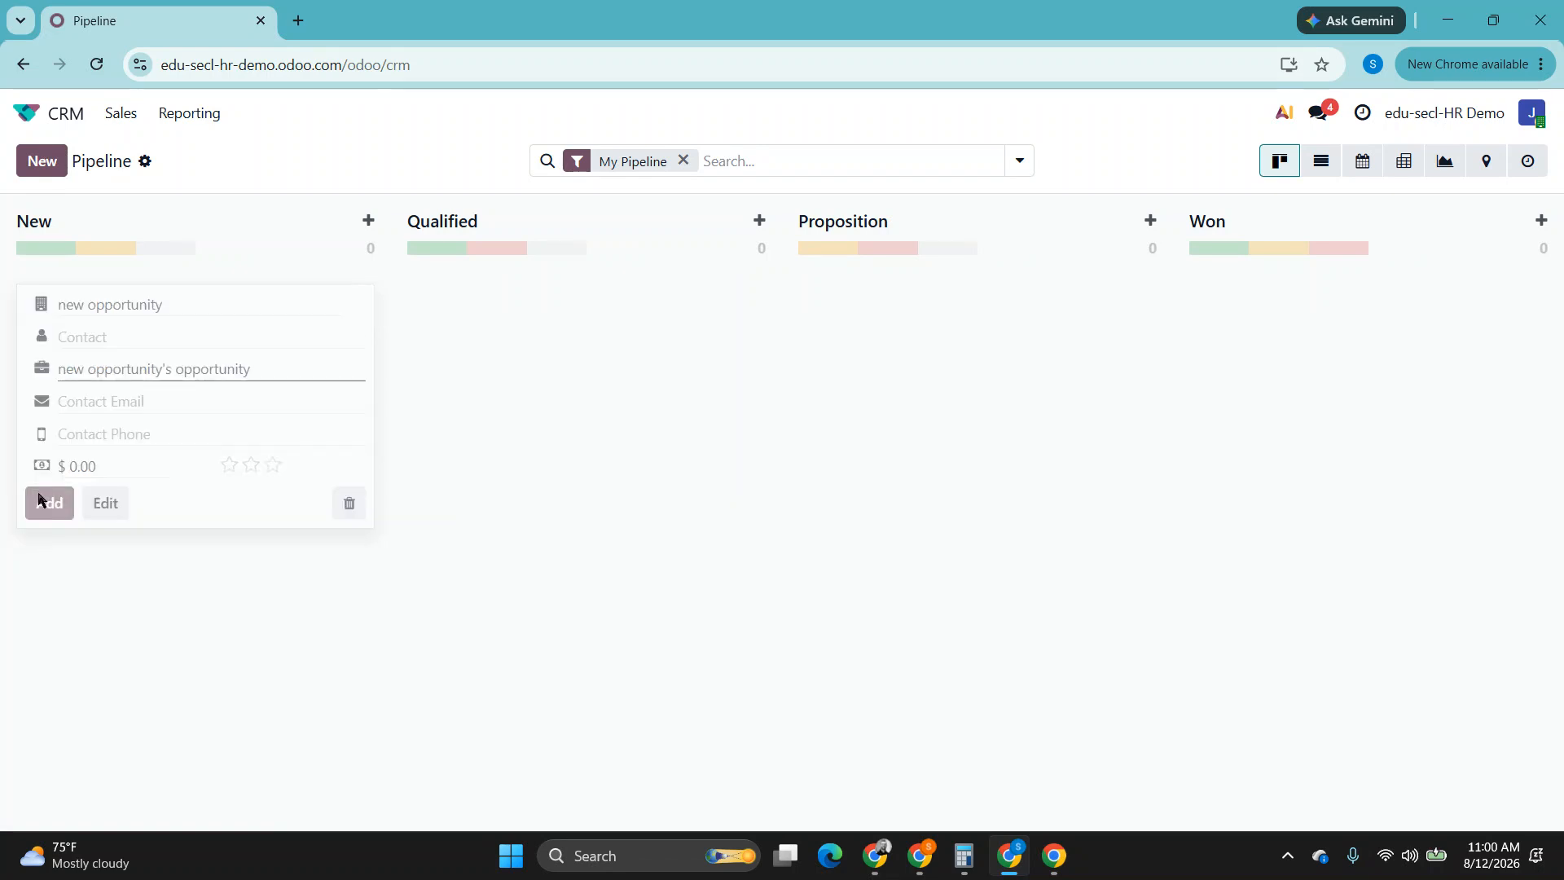
- Return to the employee's home screen, switch to the administrator's browser window and go back to the Users list
{"action": "left_click", "coordinate": [171, 580]}
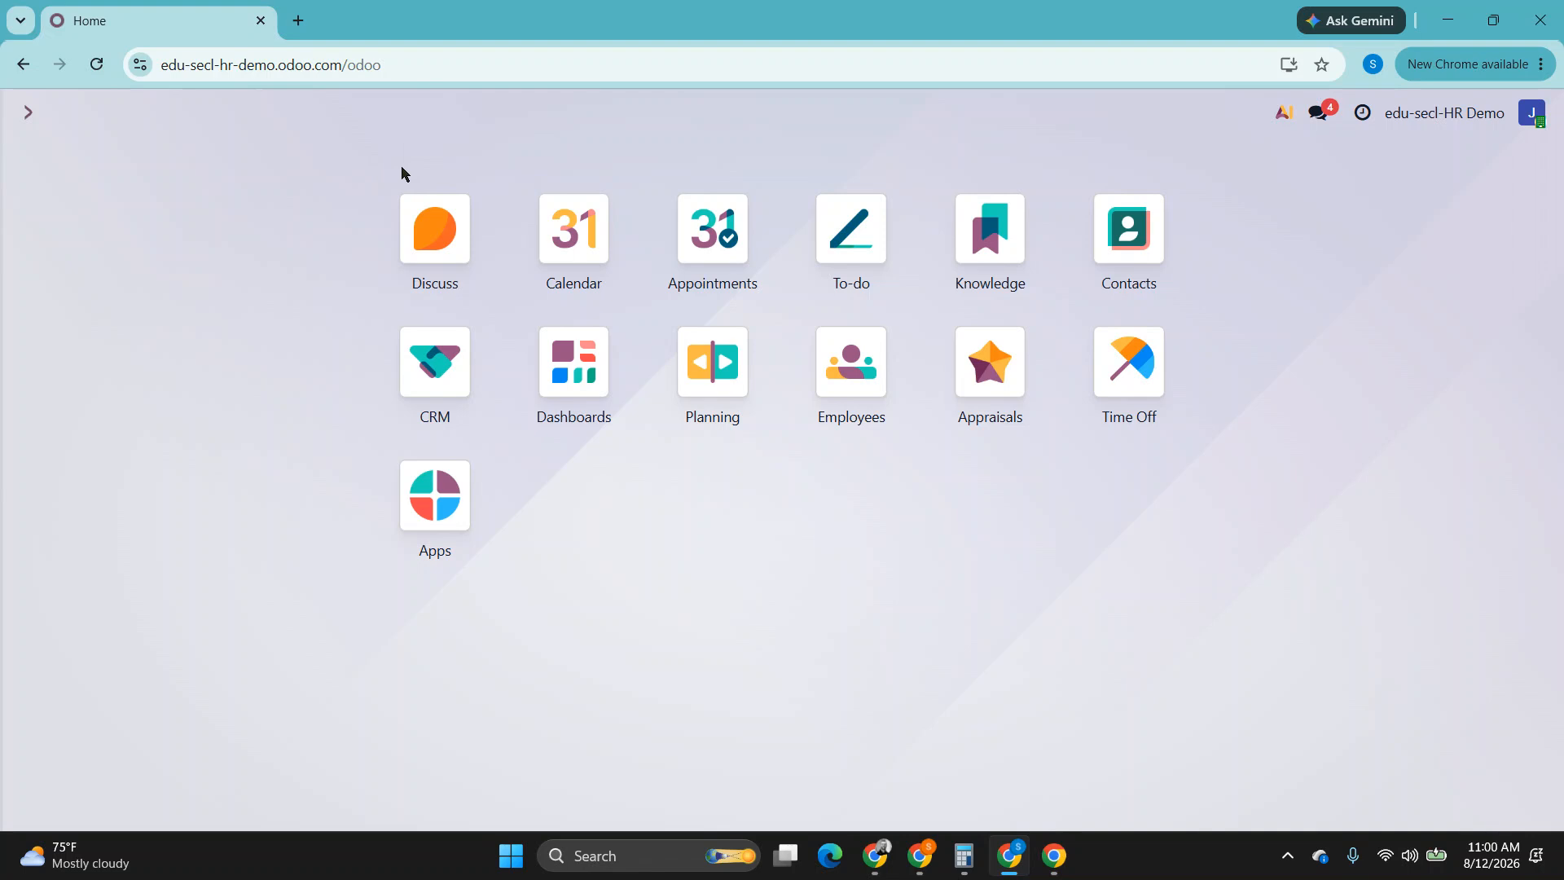
{"action": "key", "text": "alt+Tab"}
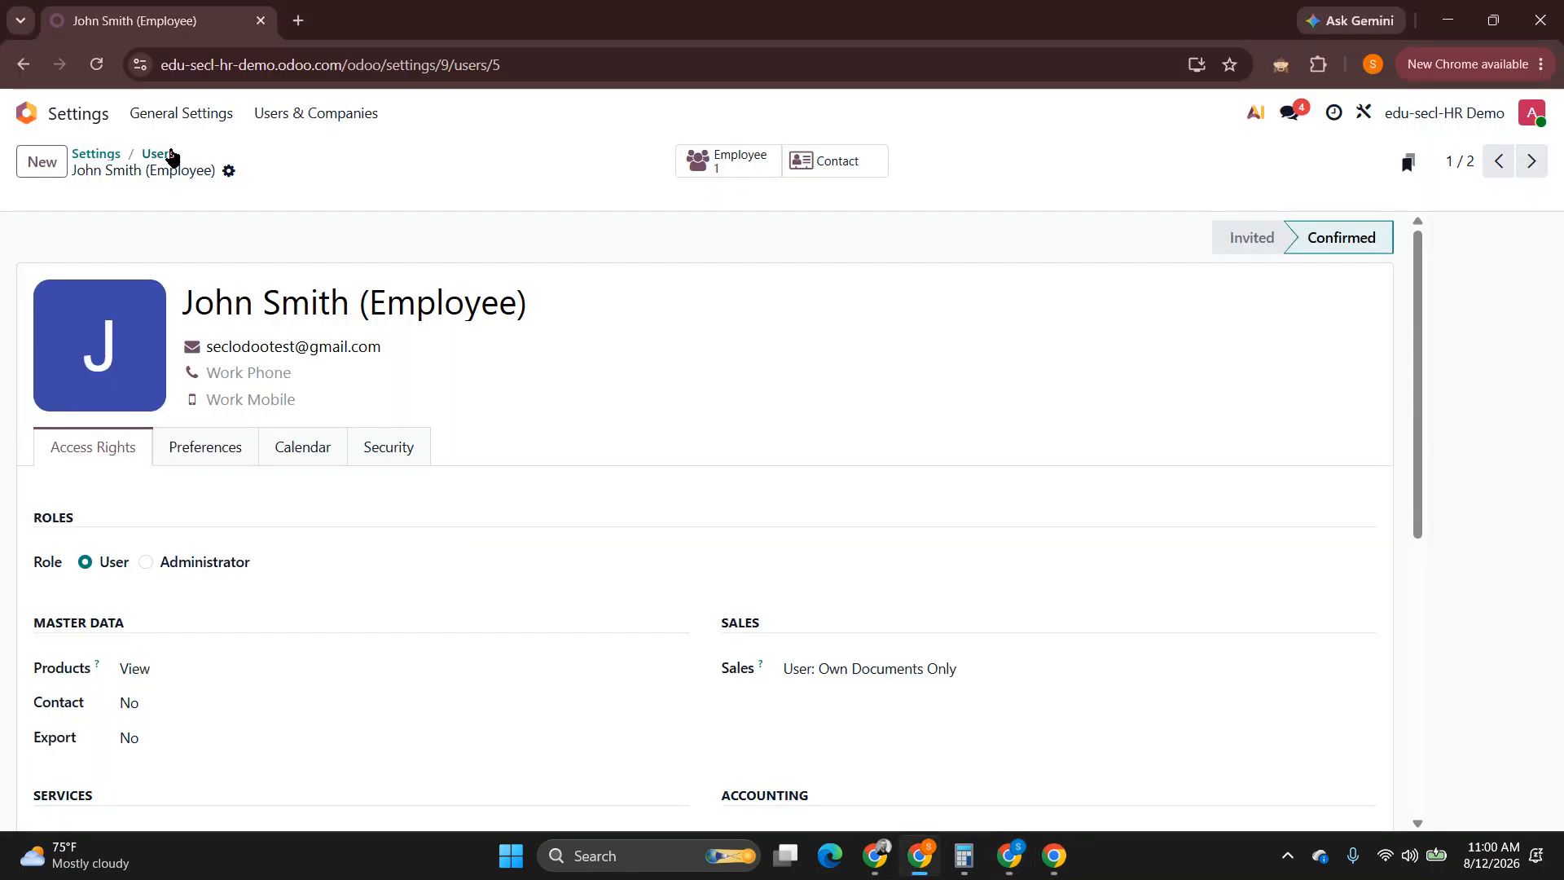
{"action": "left_click", "coordinate": [158, 154]}
- Start a new user record and enter the user's full name, leaving the login empty
{"action": "left_click", "coordinate": [45, 161]}
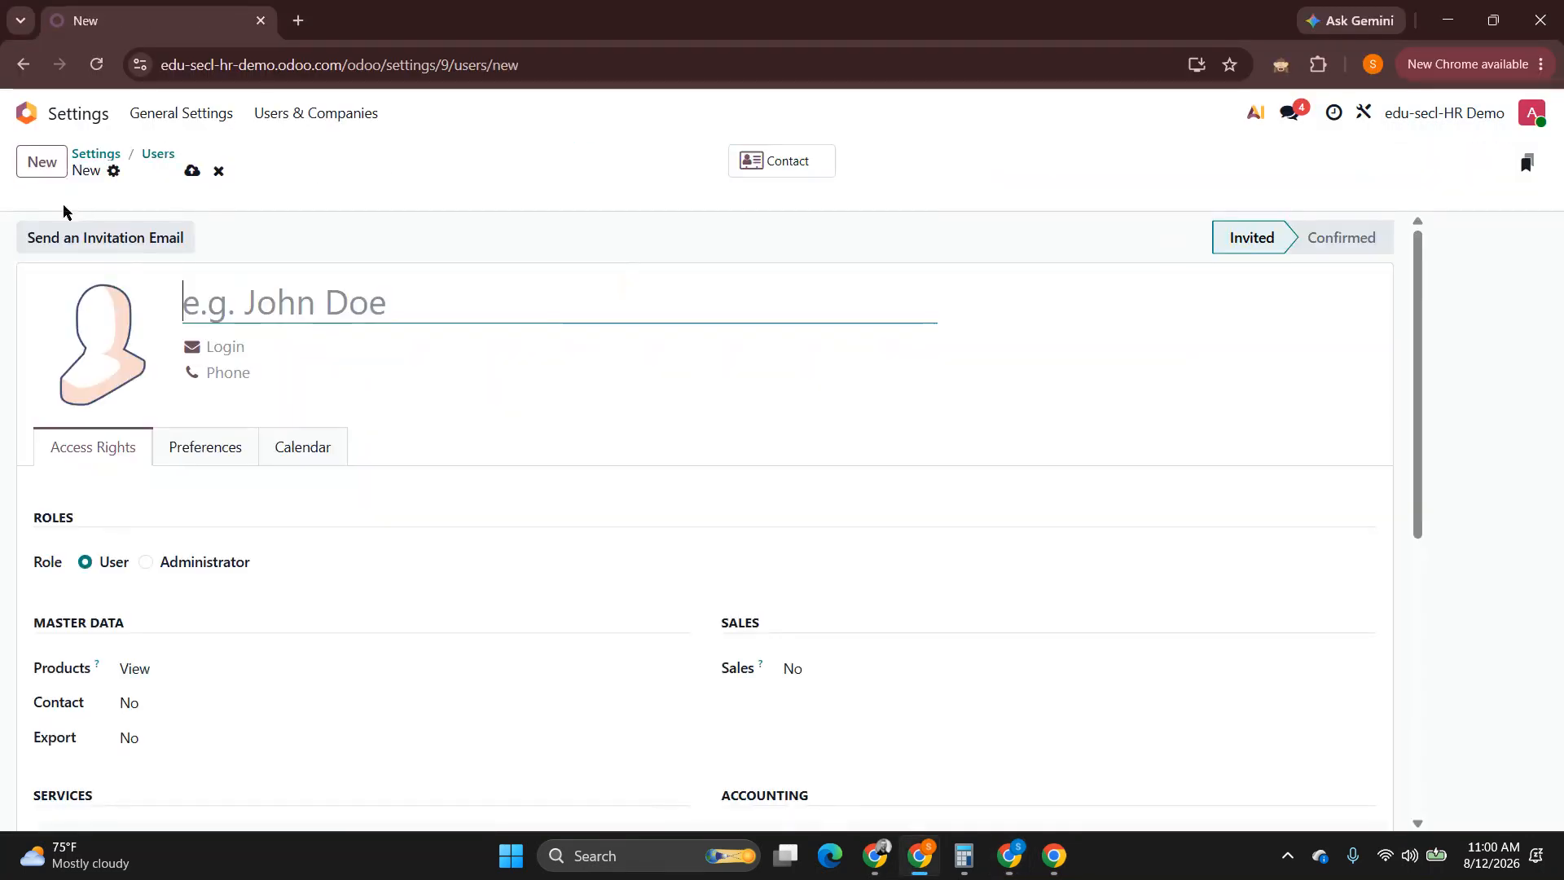
{"action": "type", "text": "john doe"}
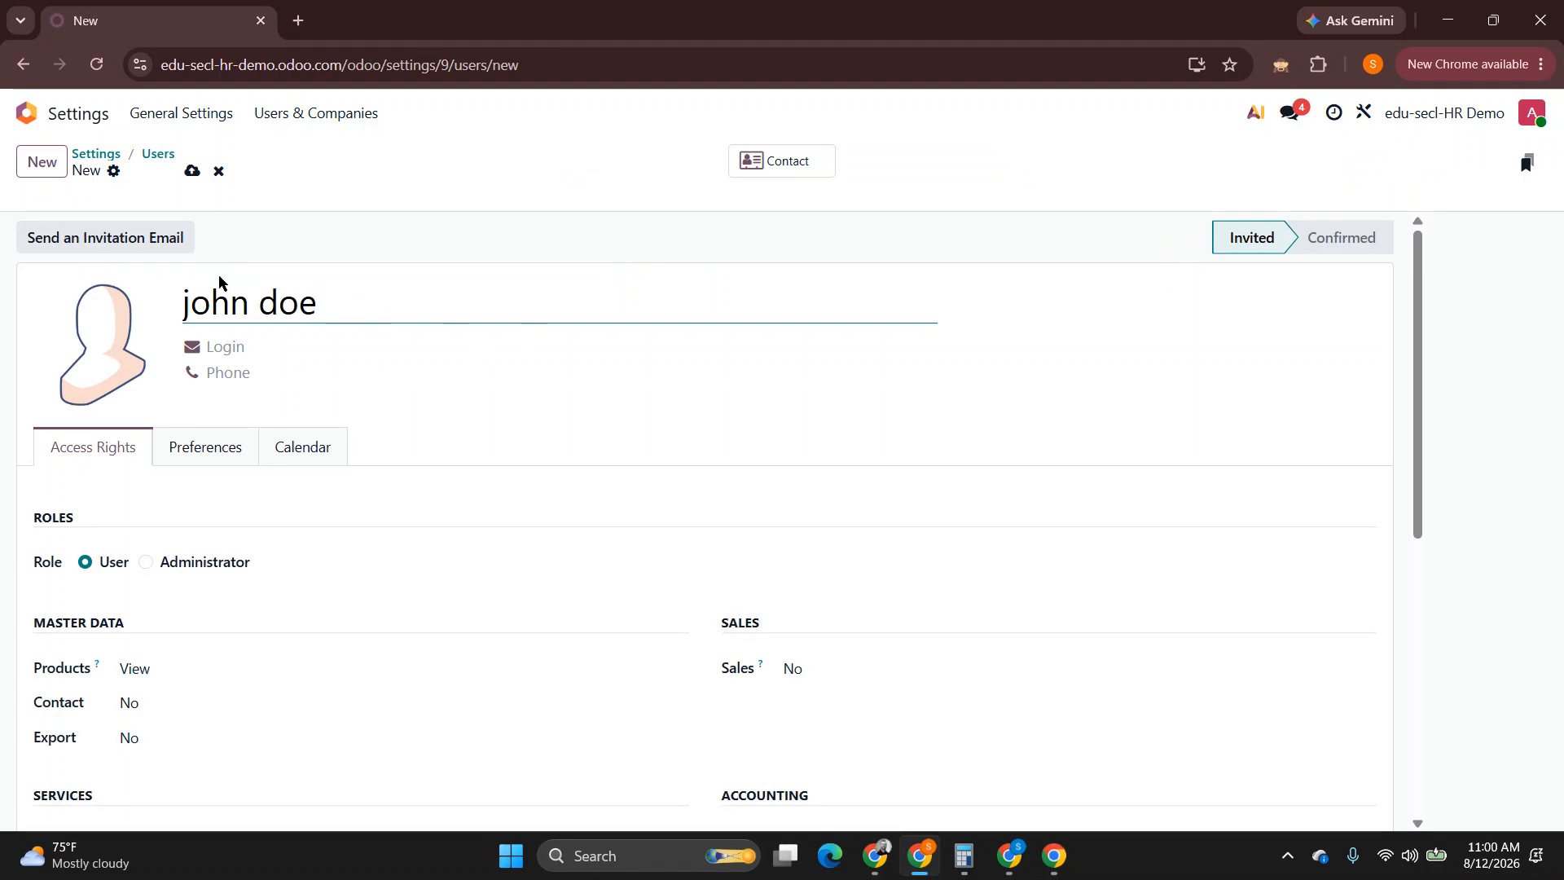
{"action": "left_click", "coordinate": [265, 369]}
{"action": "left_click", "coordinate": [266, 354]}
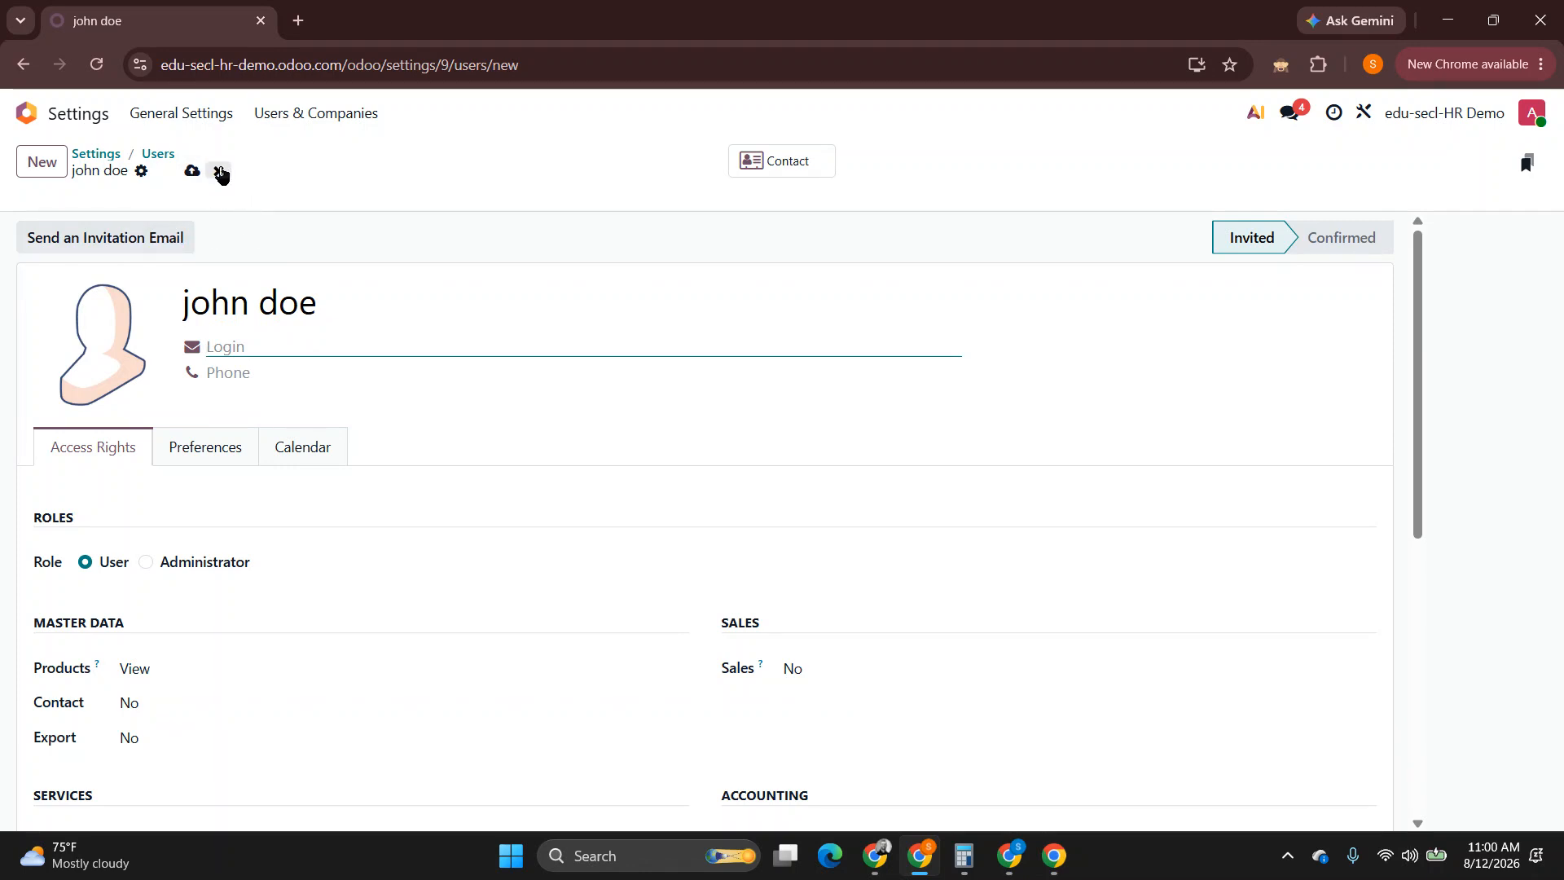
- Look through the unsaved user's access rights, discard the record and return to the Settings page
{"action": "scroll", "coordinate": [721, 505], "scroll_direction": "down", "scroll_amount": 5}
{"action": "scroll", "coordinate": [890, 443], "scroll_direction": "up", "scroll_amount": 4}
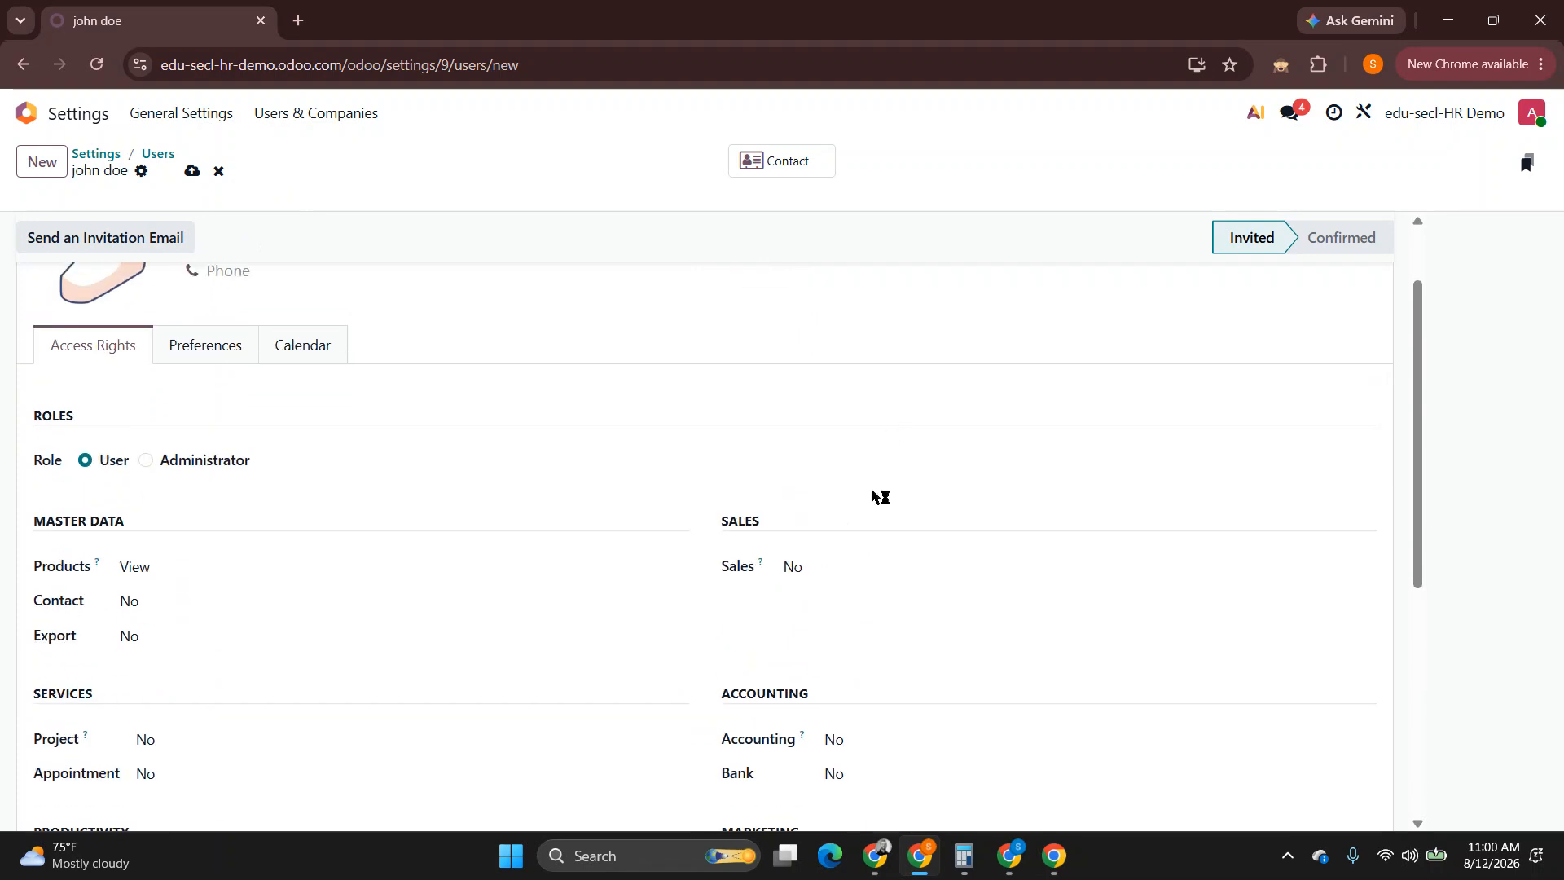
{"action": "scroll", "coordinate": [866, 570], "scroll_direction": "down", "scroll_amount": 3}
{"action": "left_click", "coordinate": [218, 171]}
{"action": "left_click", "coordinate": [110, 155]}
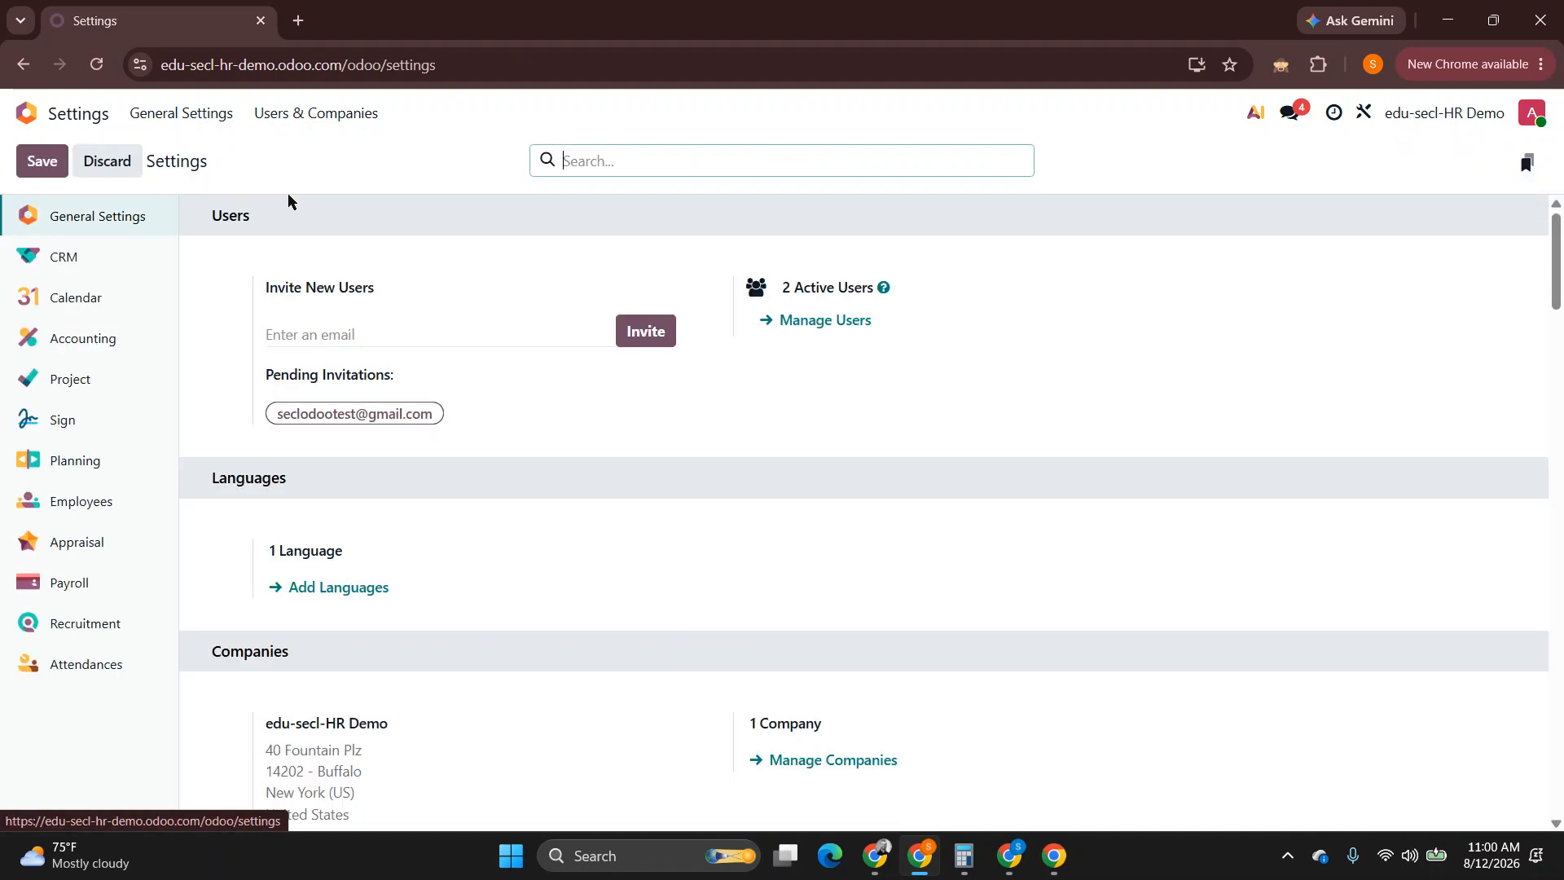